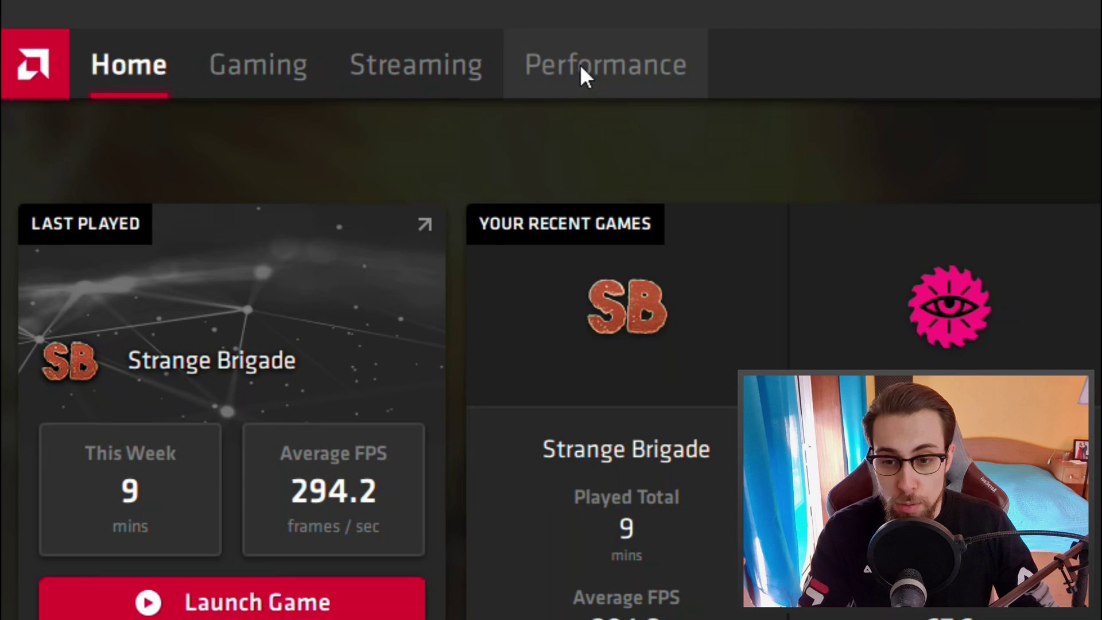
Review the RX 570's GPU, VRAM, CPU and RAM usage metrics, then go to GPU tuning.
left_click(586, 67)
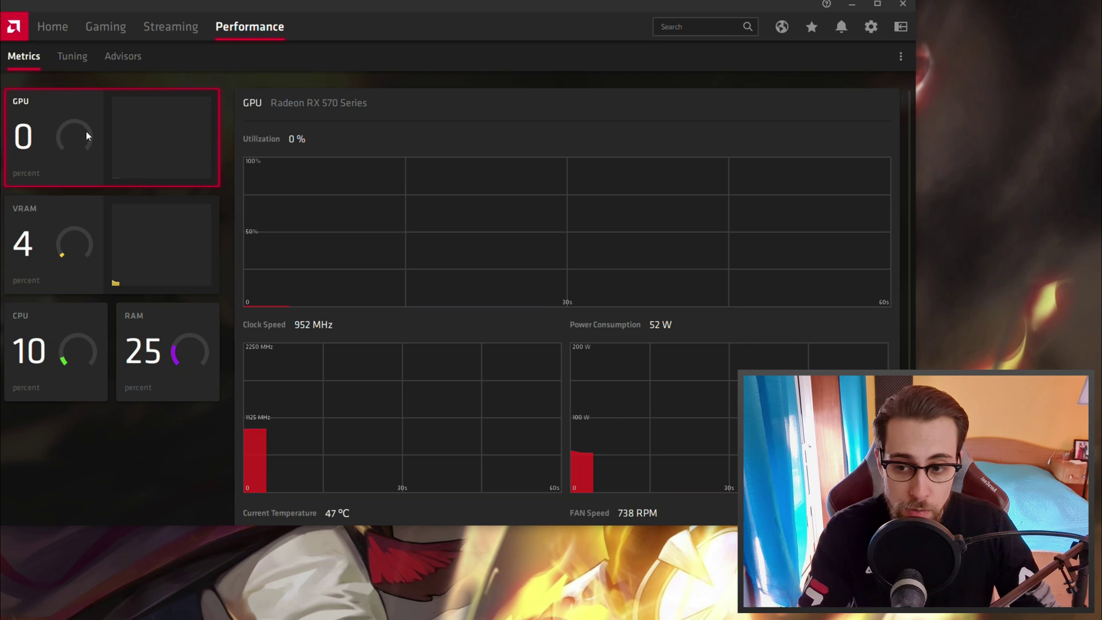
left_click(62, 242)
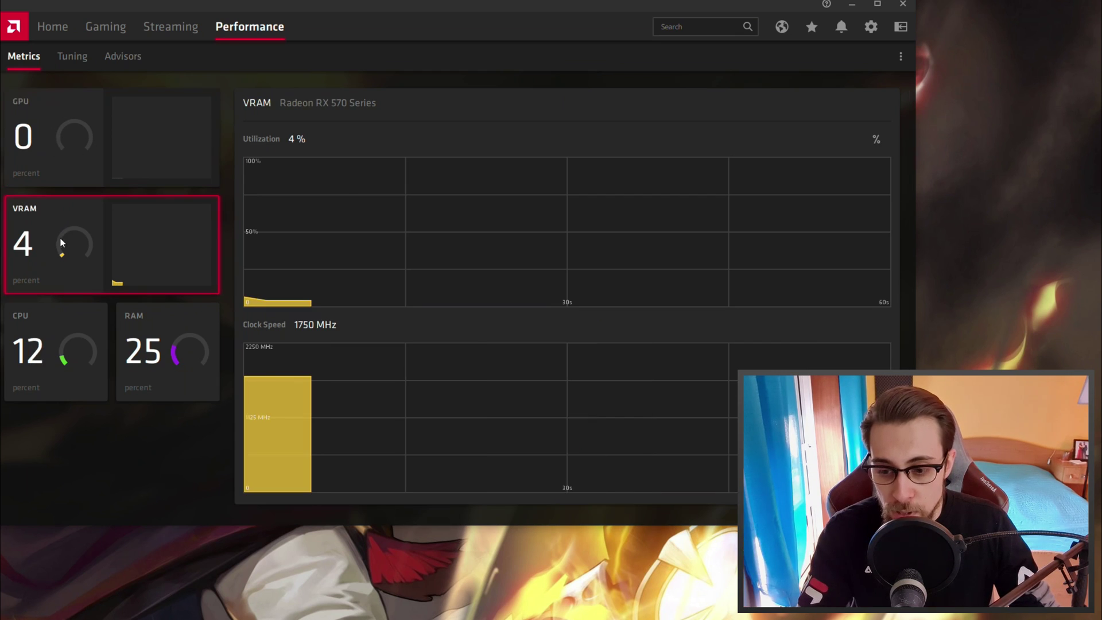
left_click(57, 335)
left_click(141, 347)
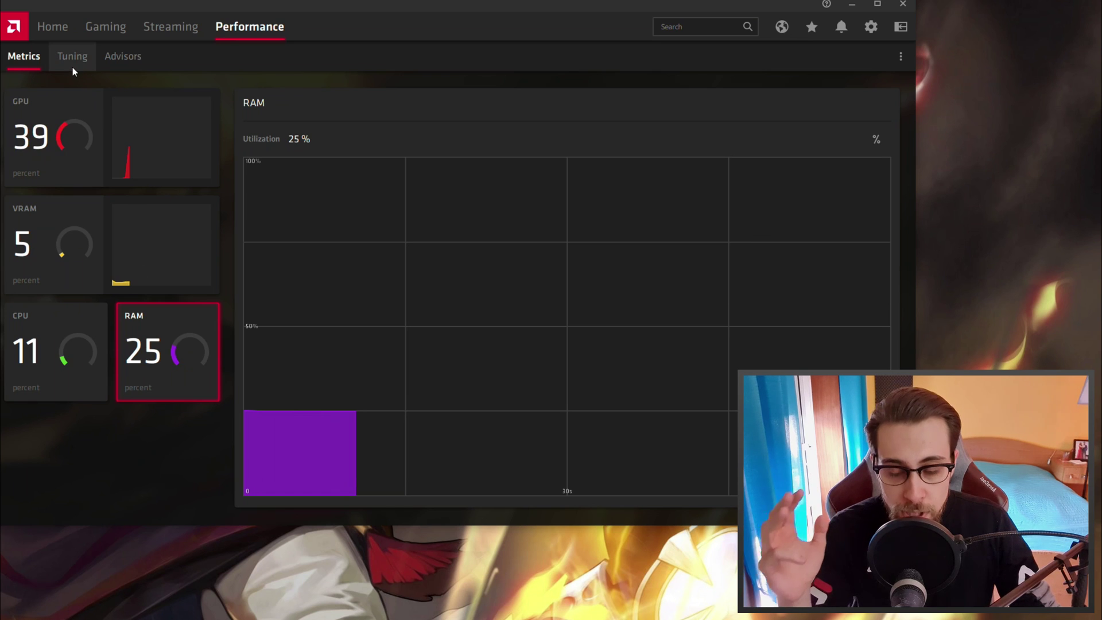
left_click(64, 114)
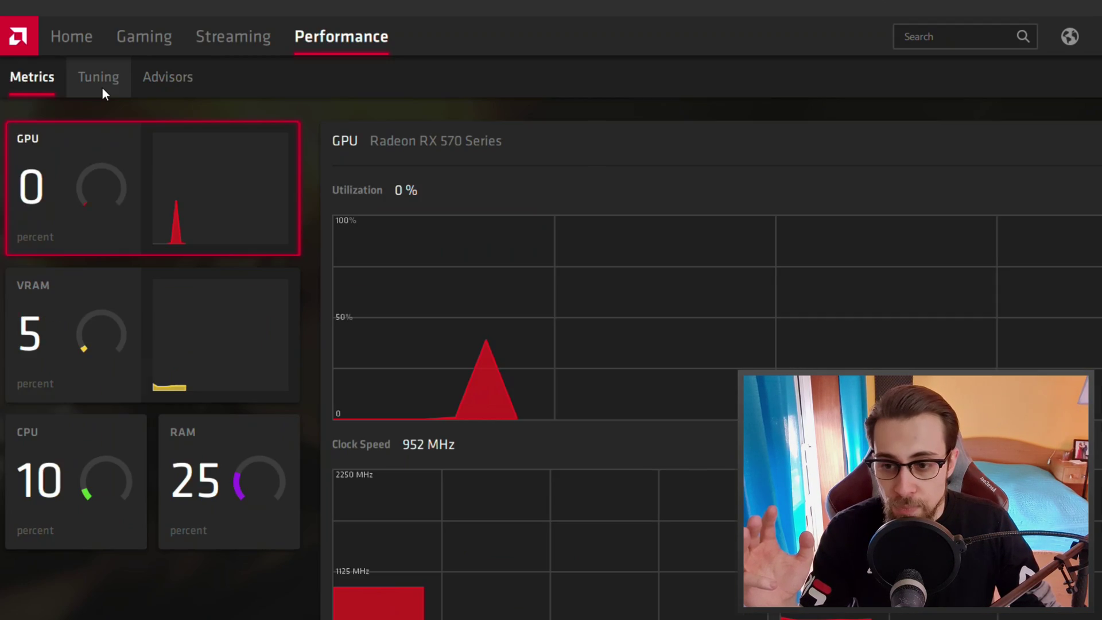
left_click(229, 198)
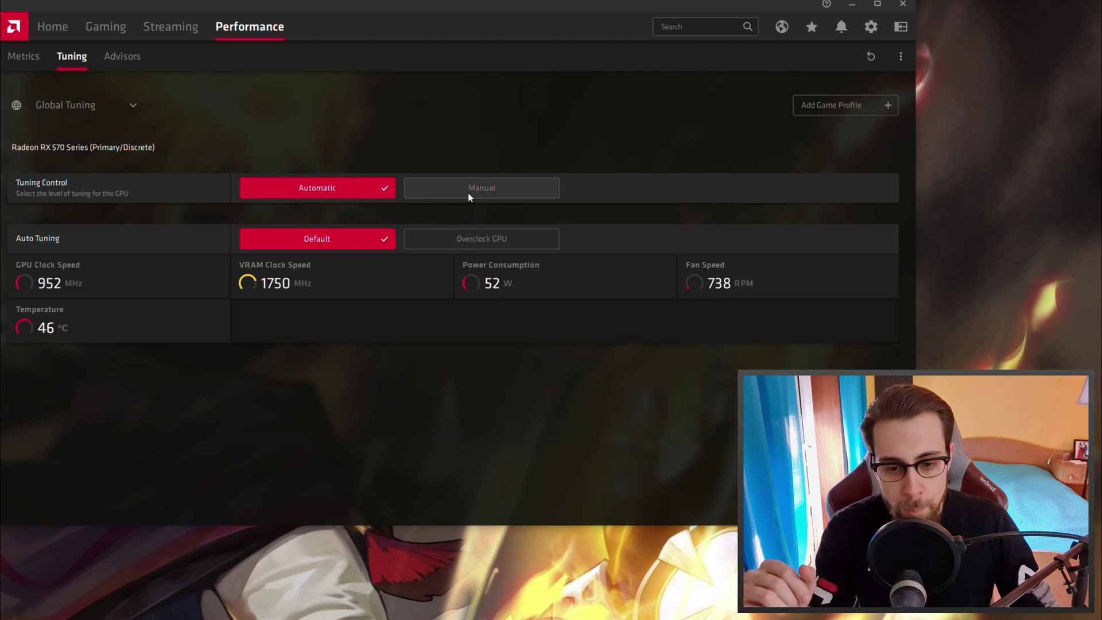
Switch to Manual tuning and enable GPU Tuning, its Advanced Control and voltage, and VRAM Tuning.
left_click(468, 196)
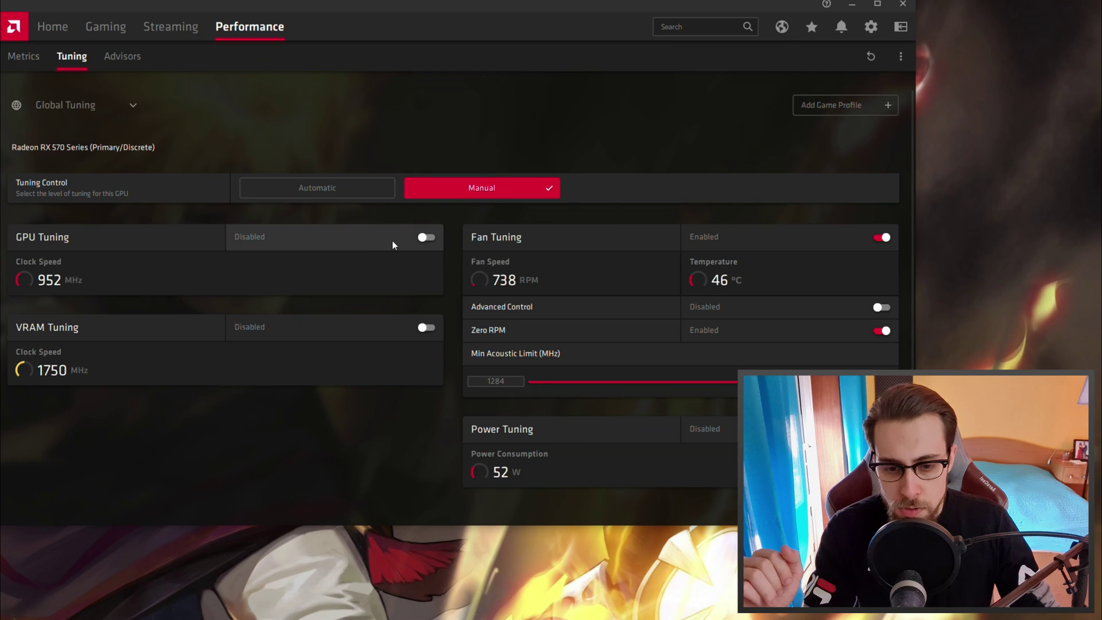
left_click(427, 239)
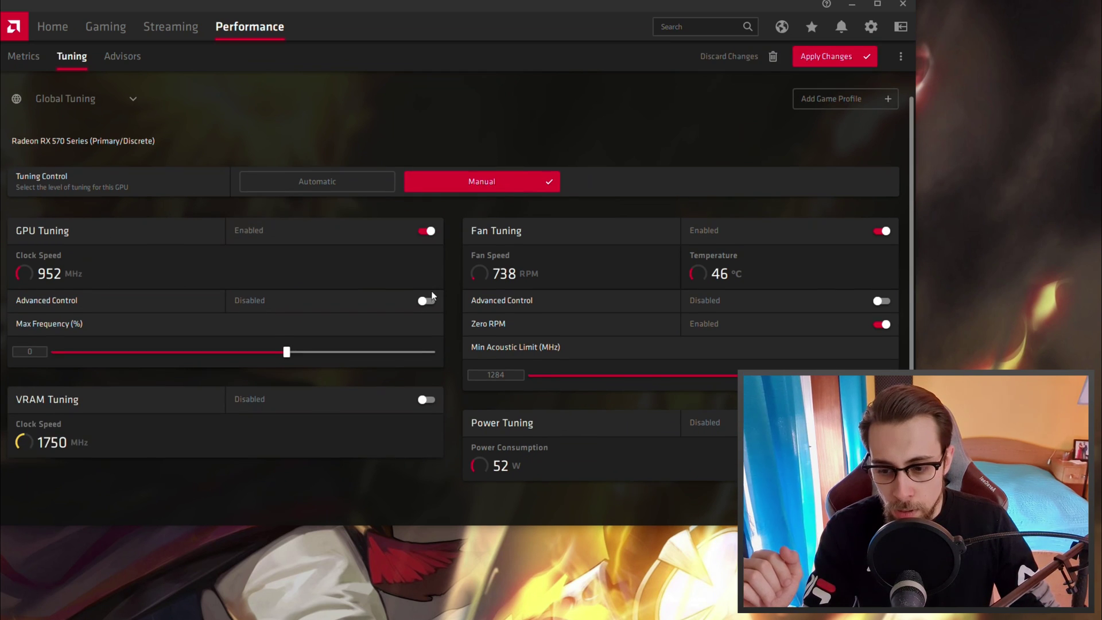
left_click(427, 300)
scroll(430, 305, "down", 2)
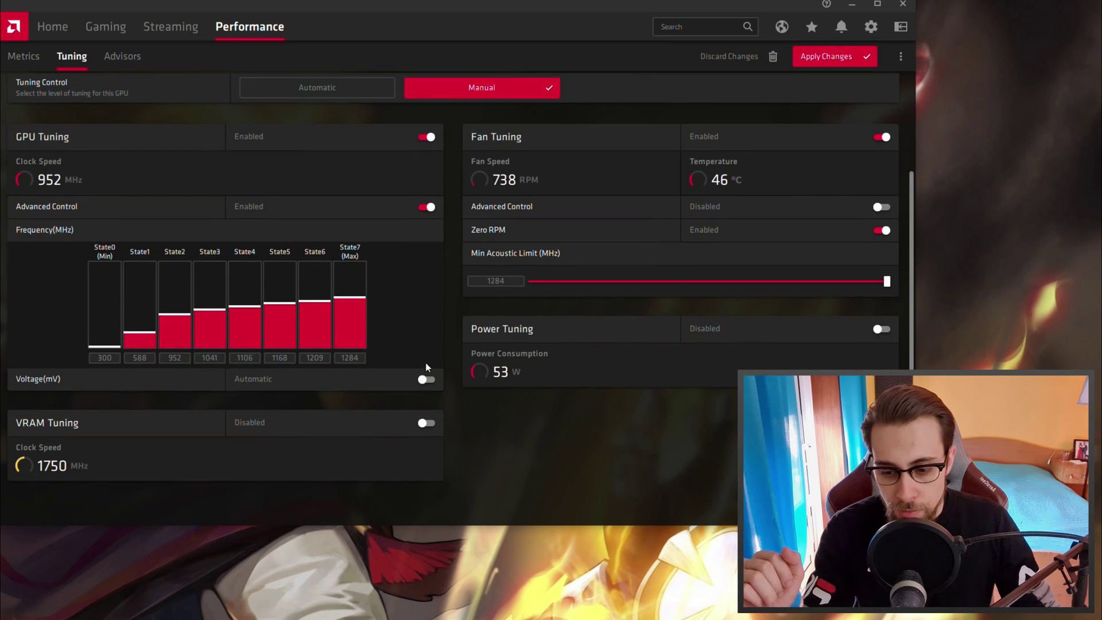
left_click(427, 422)
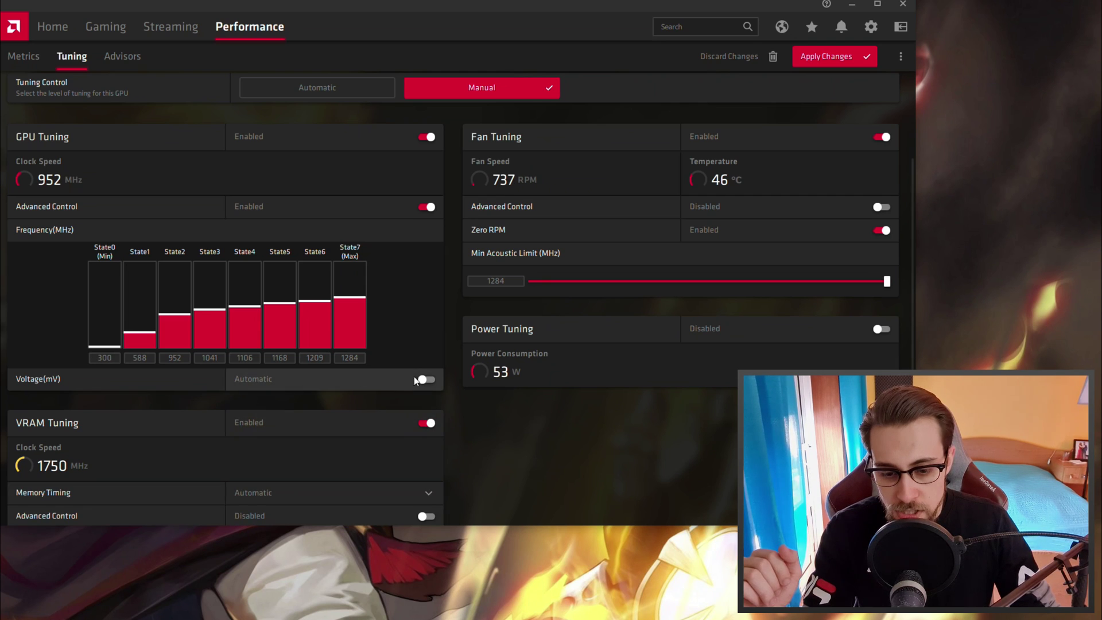
left_click(432, 379)
Turn on VRAM Advanced Control and manual VRAM voltage, then enable Power Tuning.
scroll(434, 376, "down", 3)
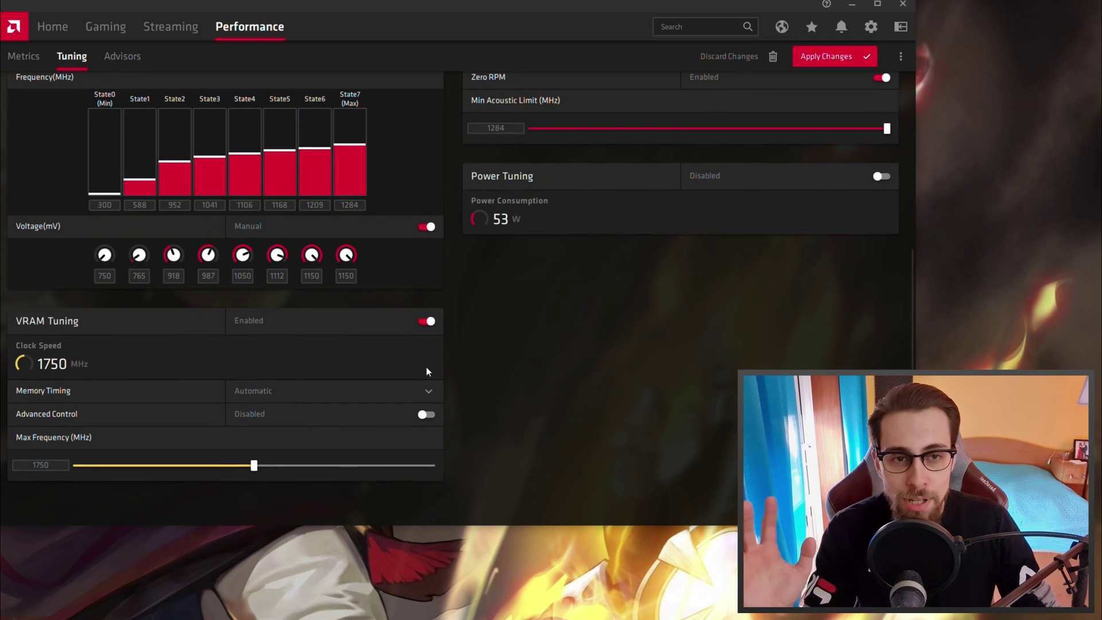
left_click(427, 419)
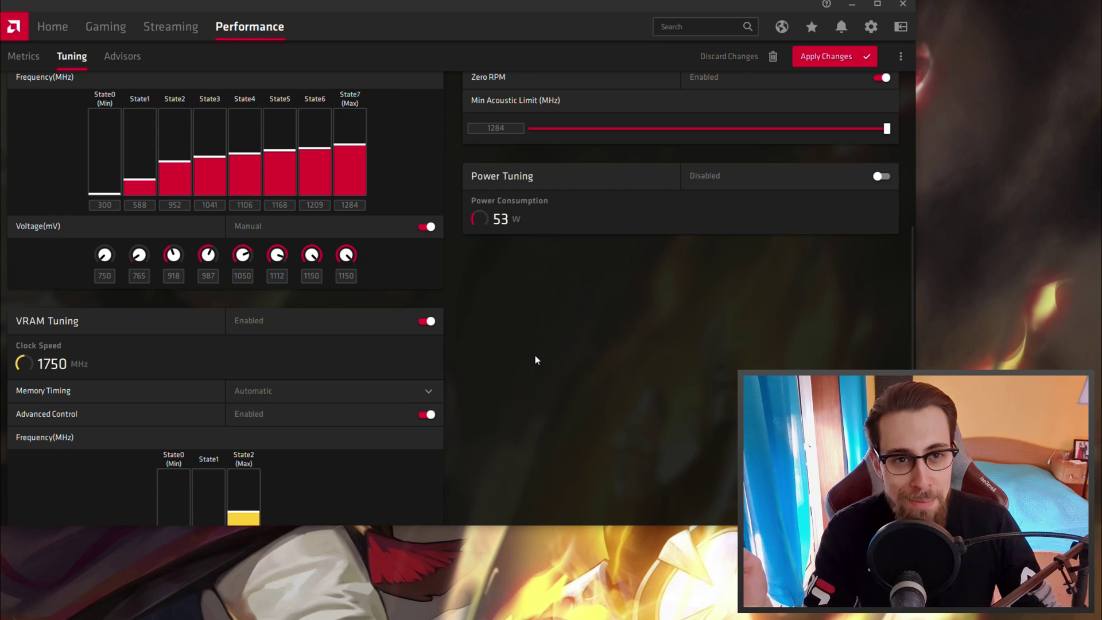
scroll(516, 356, "down", 2)
left_click(426, 469)
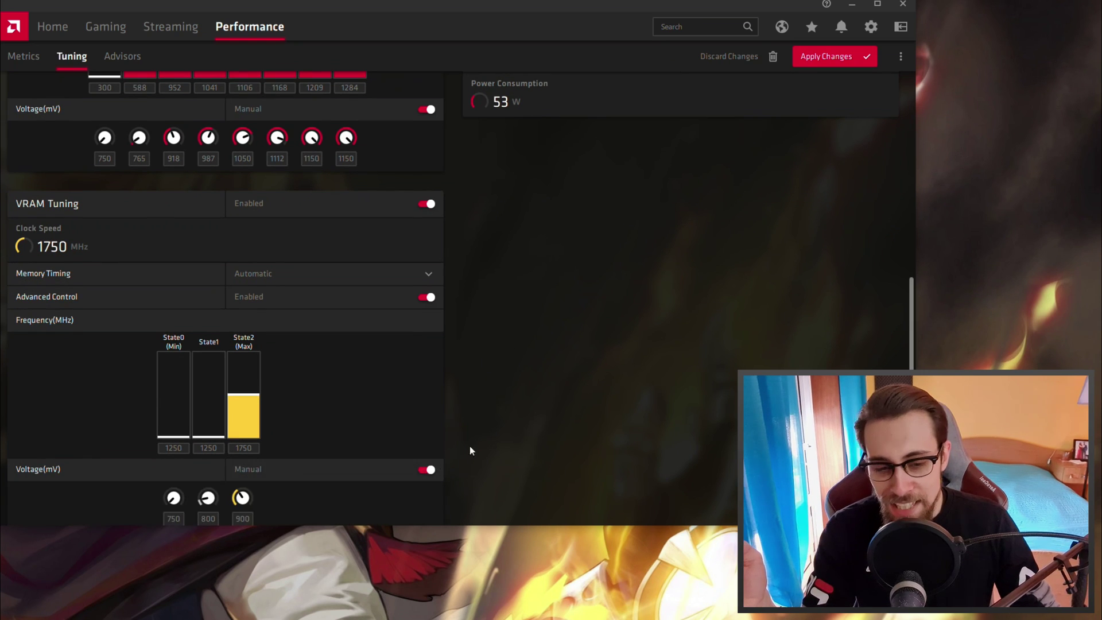
scroll(649, 364, "up", 6)
left_click(881, 429)
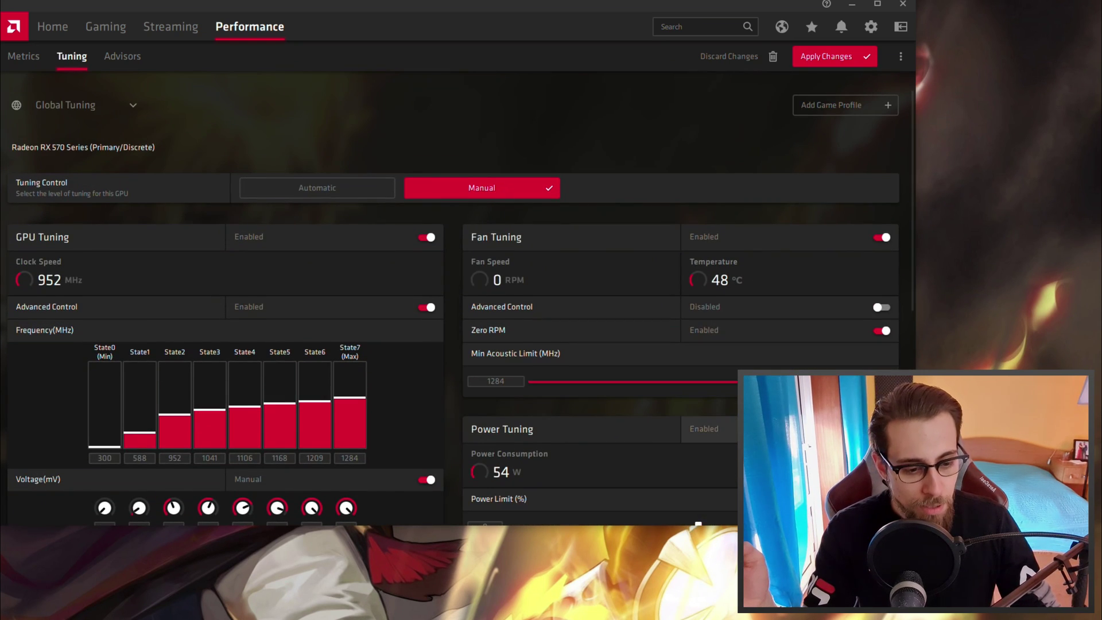
scroll(879, 261, "down", 2)
scroll(516, 216, "down", 5)
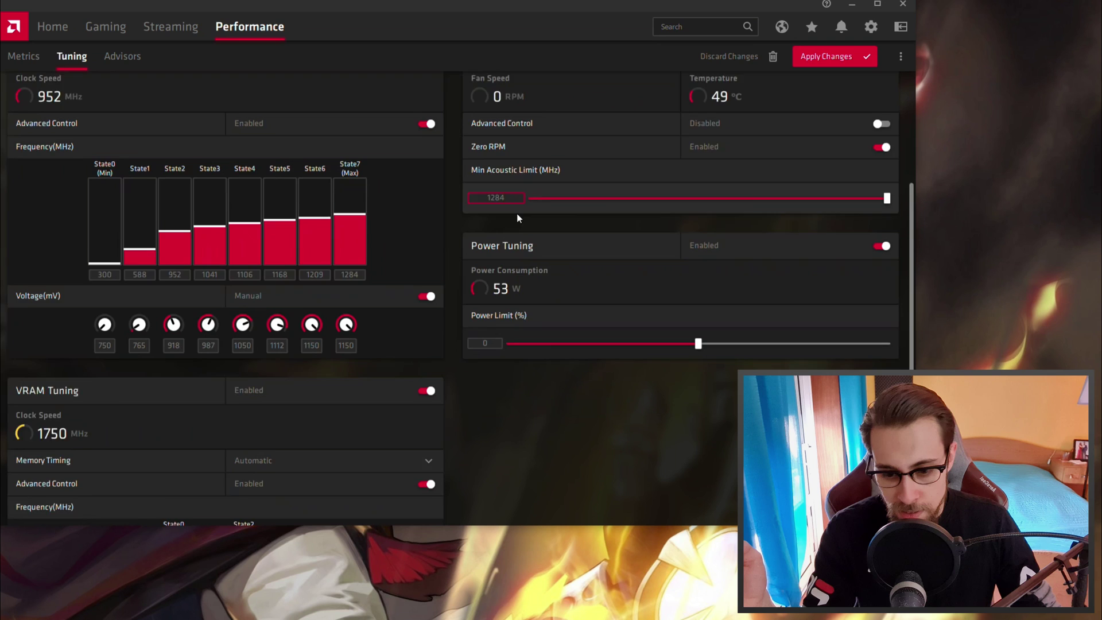
scroll(496, 216, "up", 5)
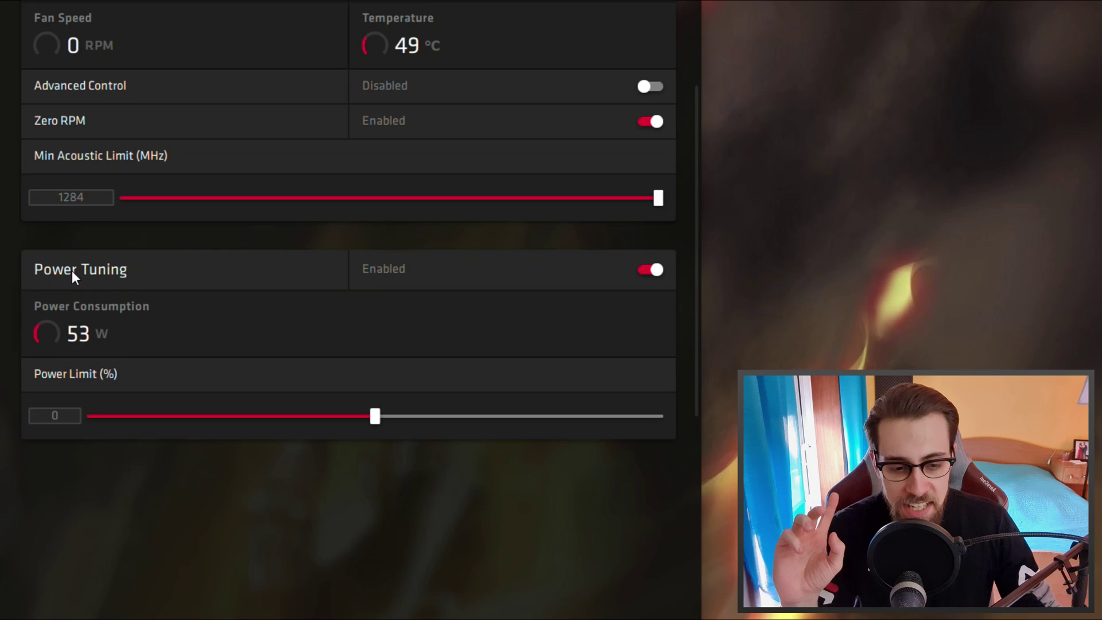
scroll(109, 247, "down", 4)
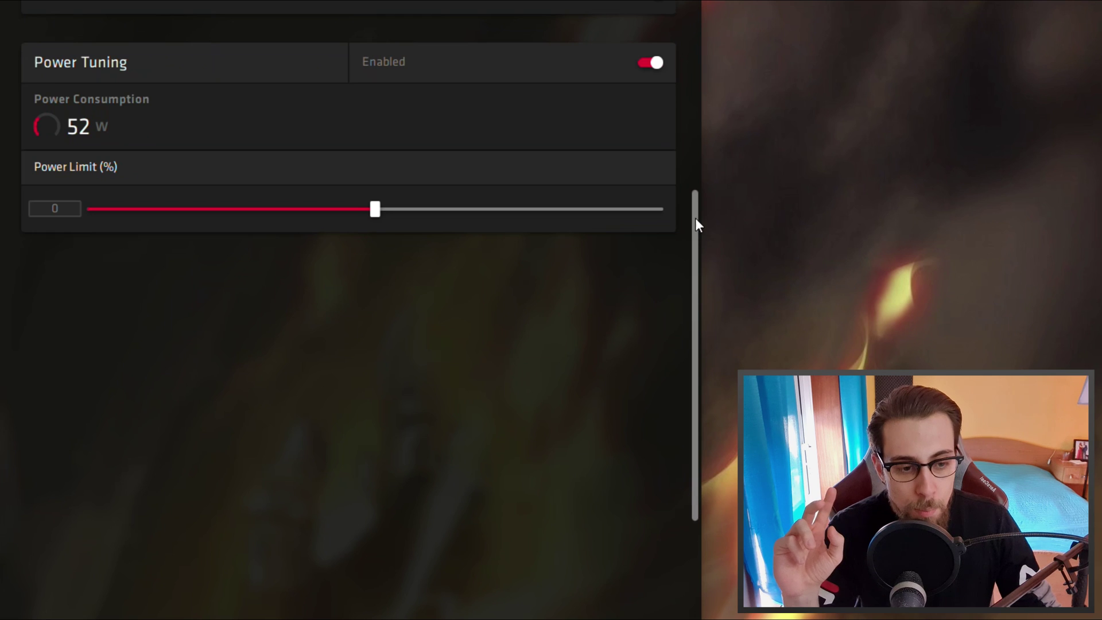
left_click_drag(694, 221, 692, 201)
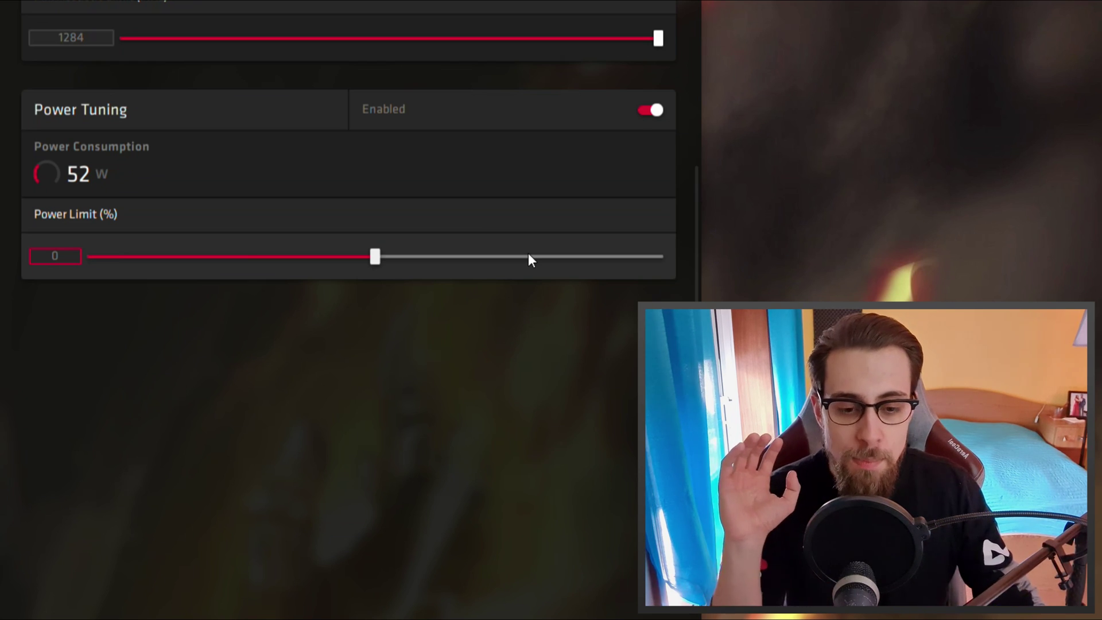
Drag the Power Limit slider to its maximum of 30%.
left_click_drag(374, 258, 694, 239)
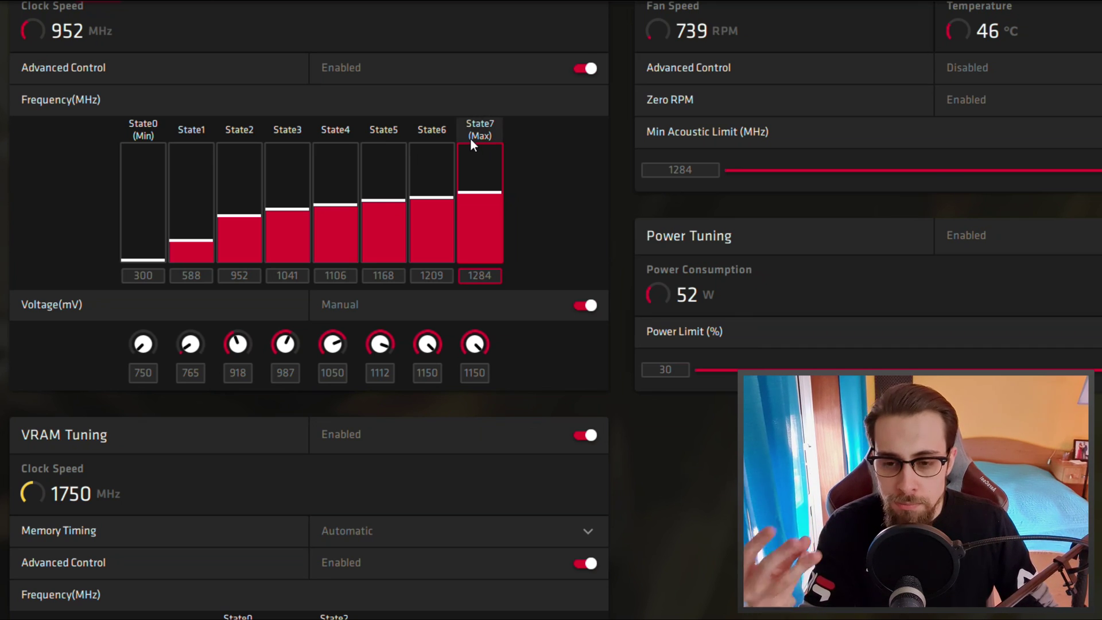
Change the GPU State7 frequency from 1284 to 1400 MHz.
double_click(498, 276)
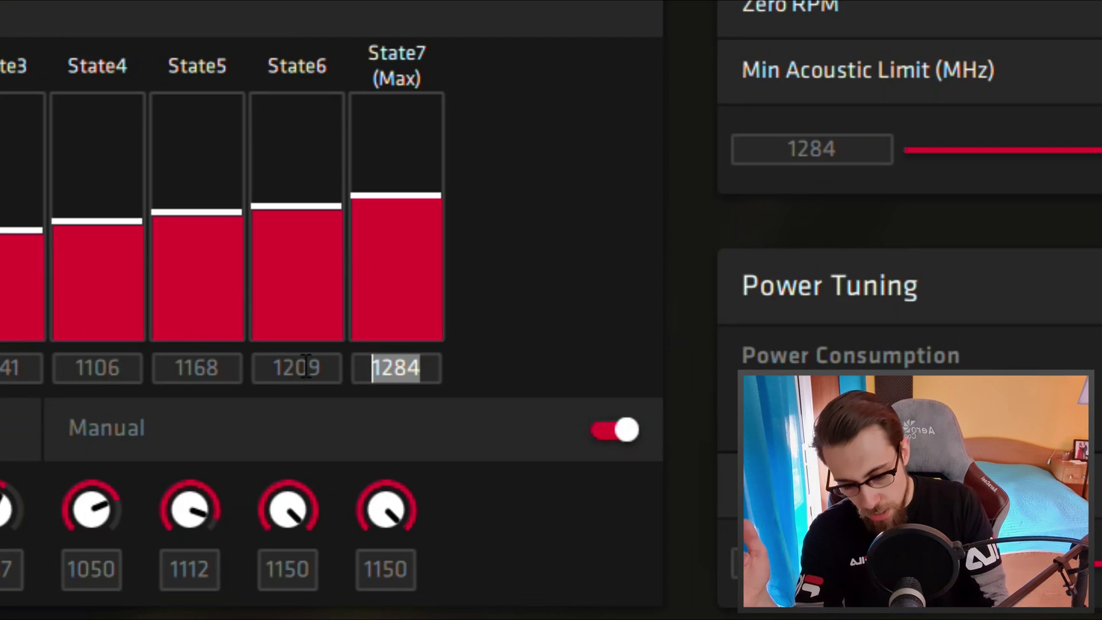
type("1400")
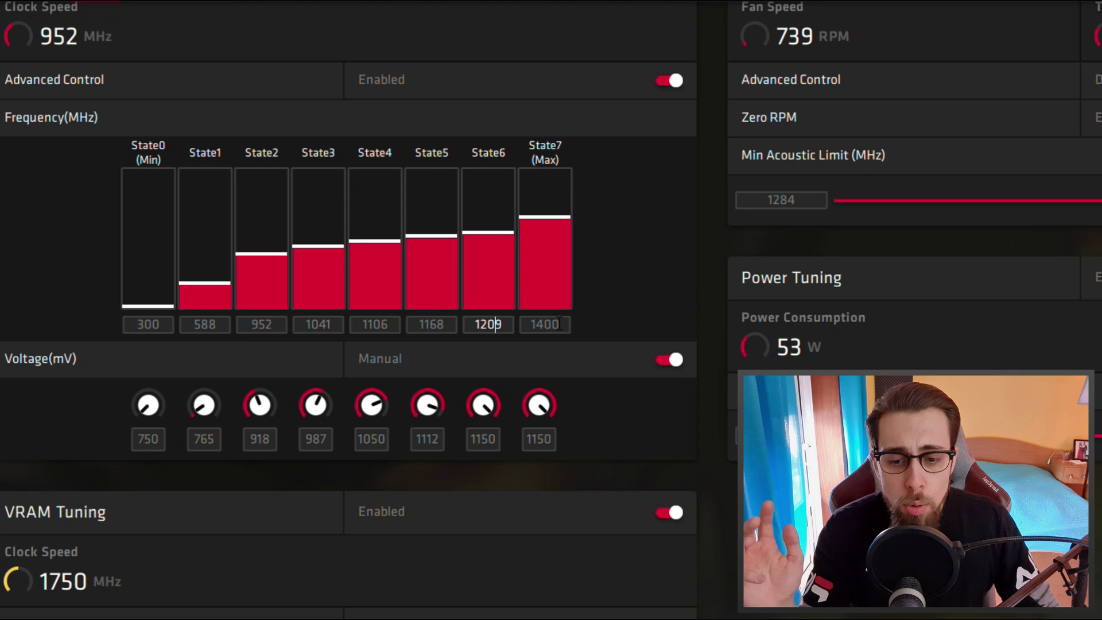
key("Return")
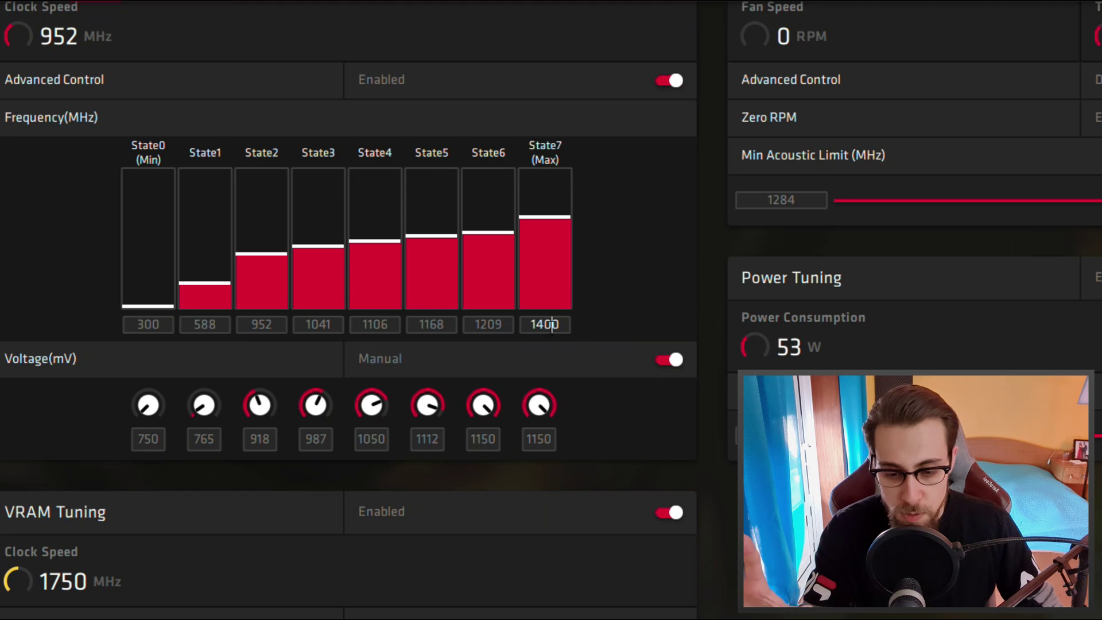
left_click(547, 440)
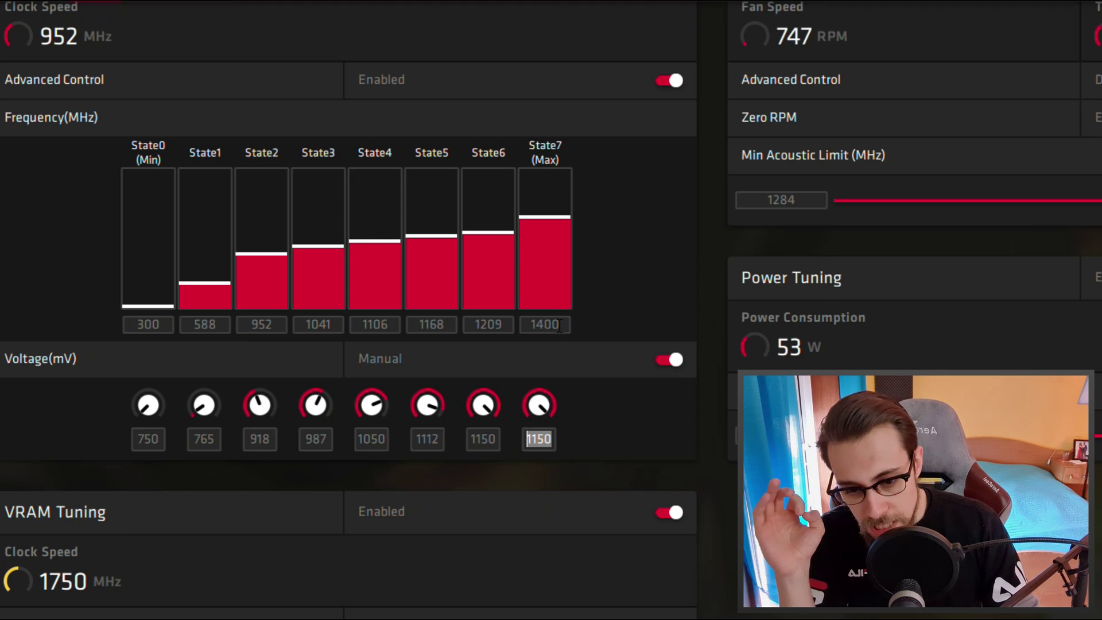
Try several State7 voltage entries and apply 1110 mV.
type("1060")
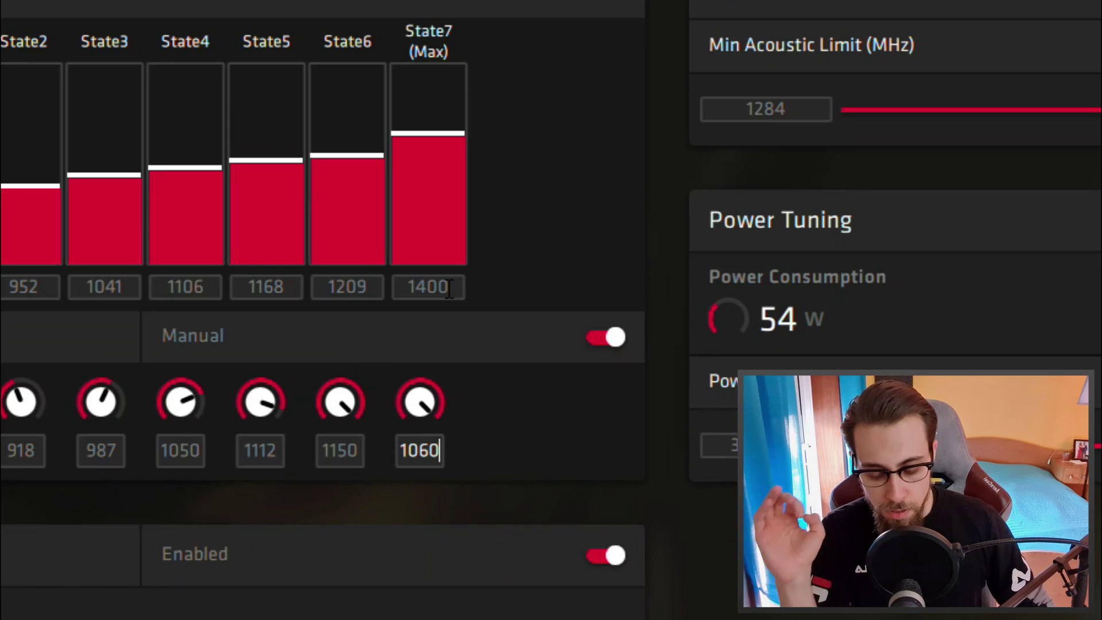
key("BackSpace")
key("BackSpace")
key("BackSpace")
key("BackSpace")
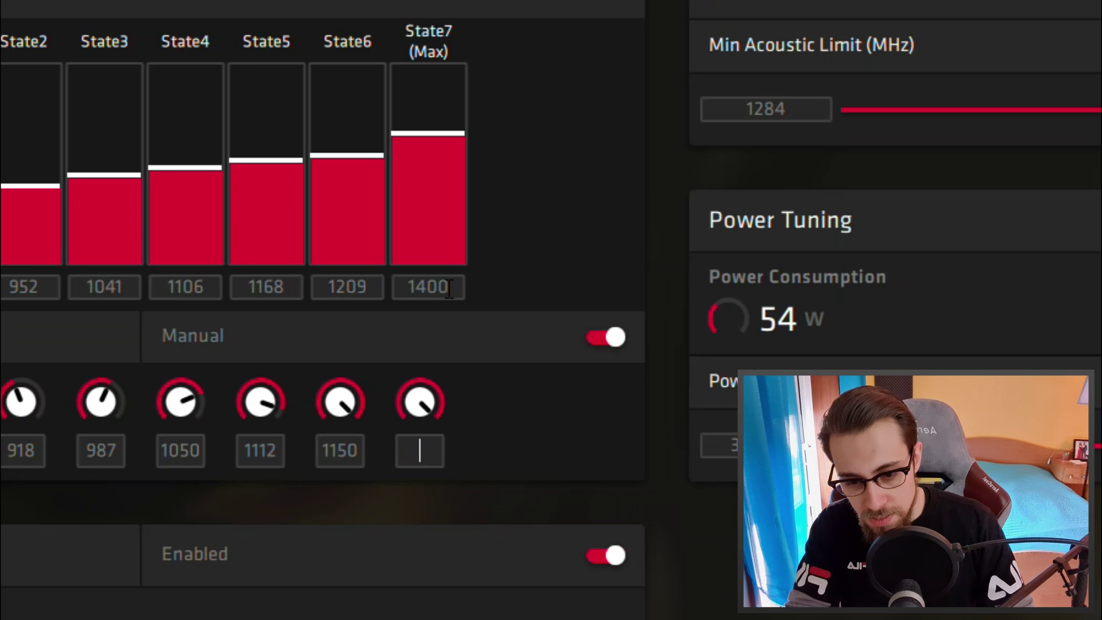
type("1090")
key("BackSpace")
key("BackSpace")
type("80")
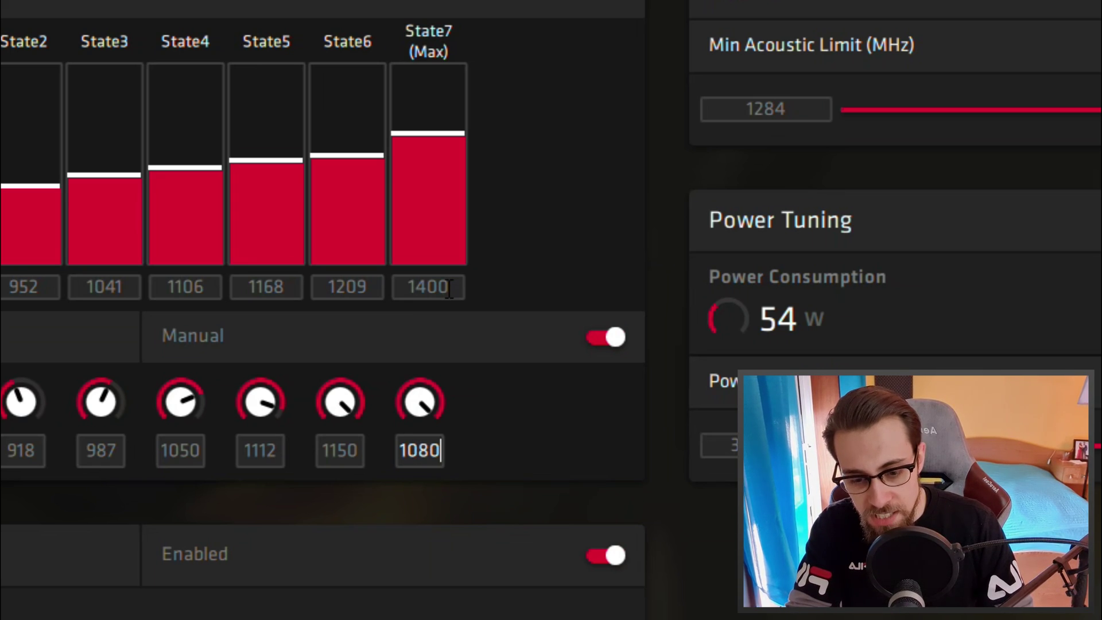
key("BackSpace")
key("BackSpace")
type("90")
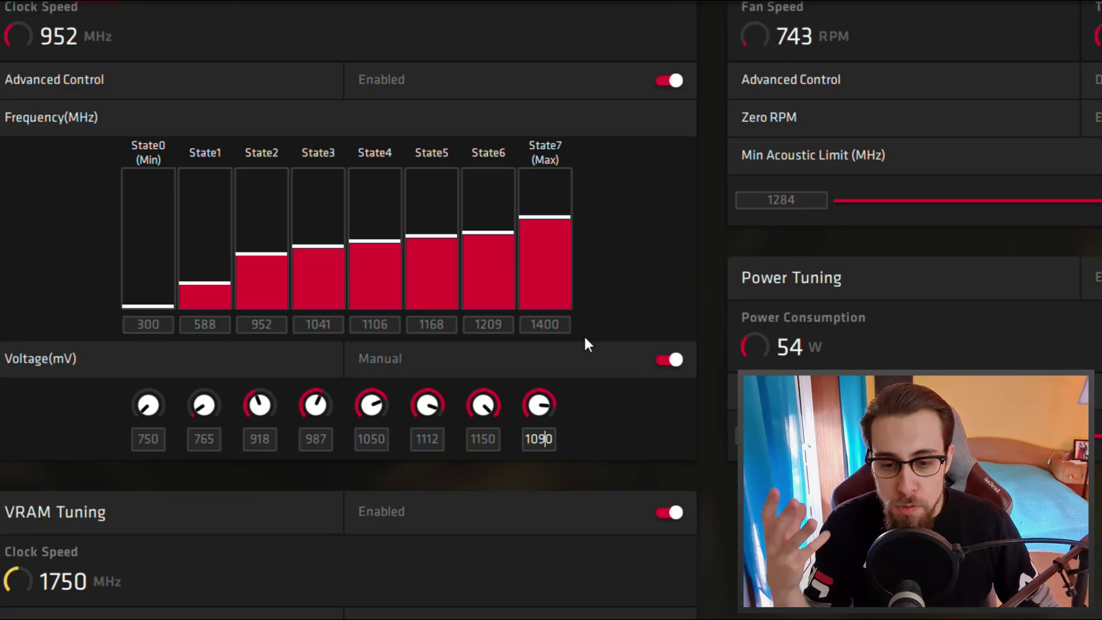
key("BackSpace")
key("BackSpace")
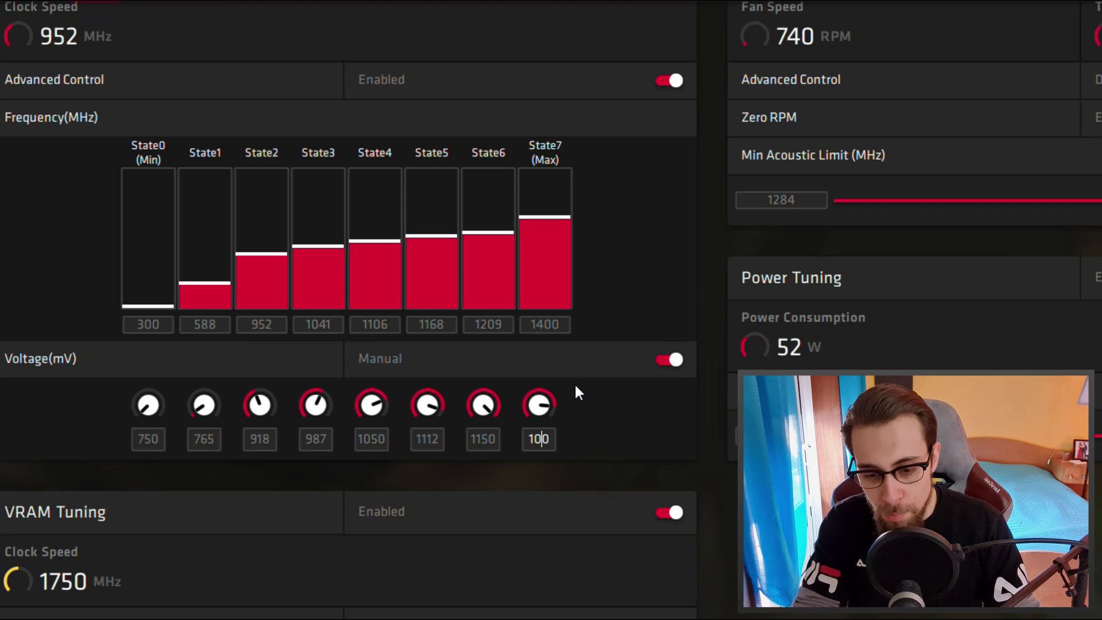
type("11")
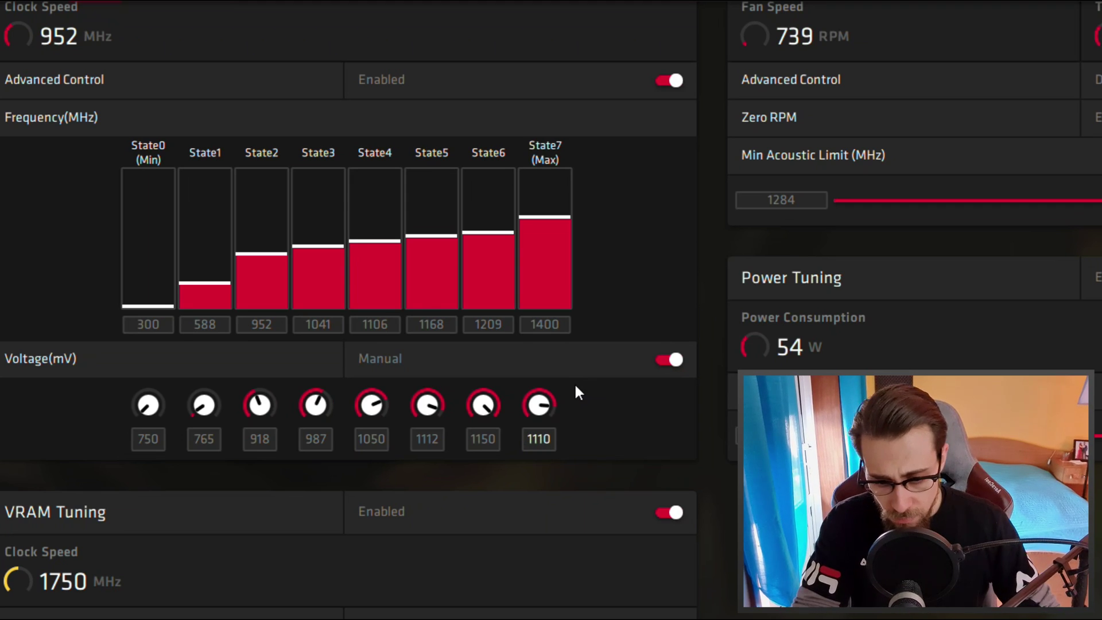
key("Return")
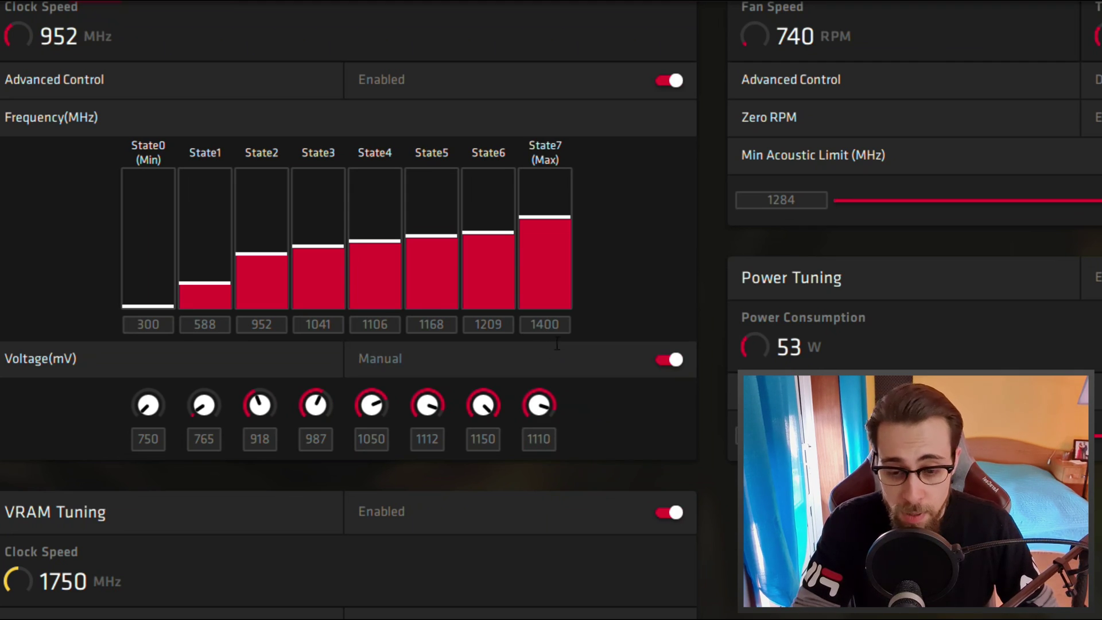
Re-edit the State7 voltage through several trial values and apply 1100 mV.
left_click(542, 439)
key("BackSpace")
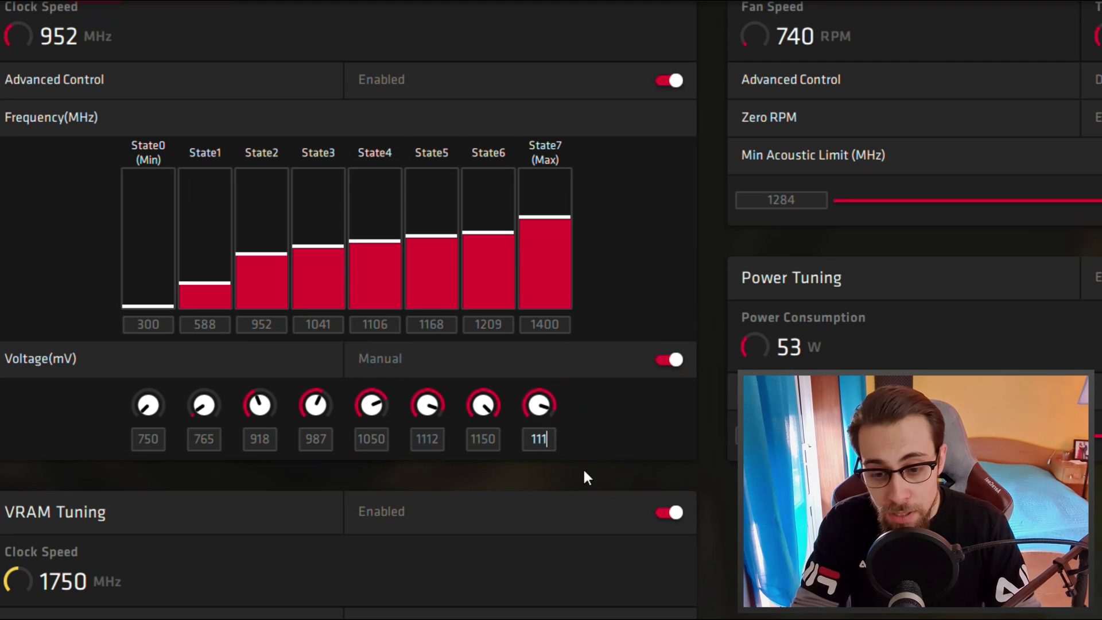
key("BackSpace")
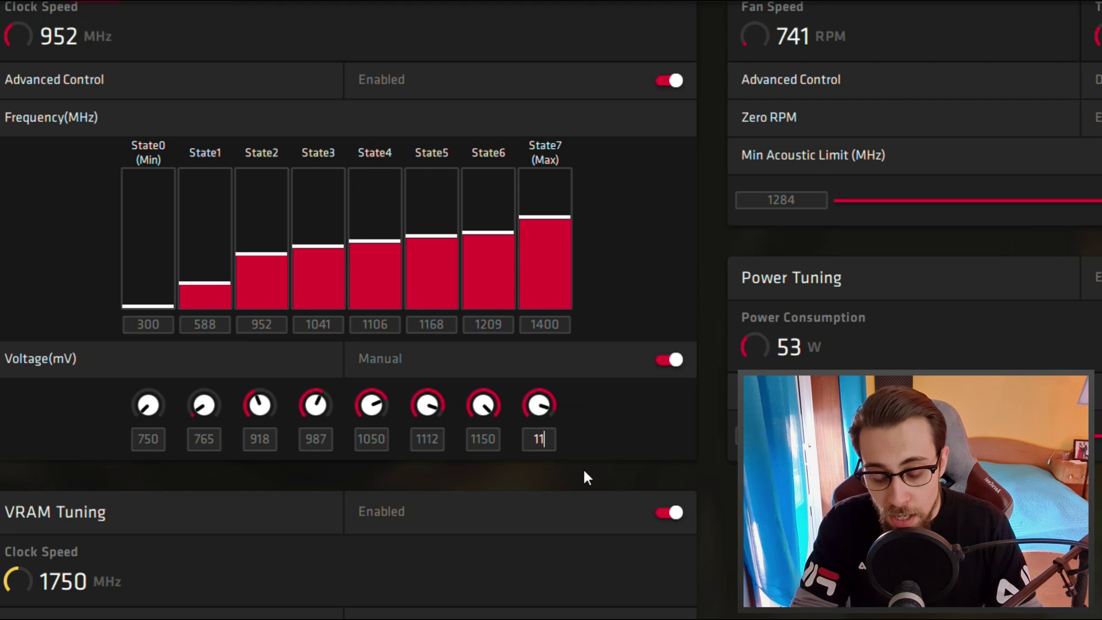
type("20")
key("BackSpace")
key("BackSpace")
type("3")
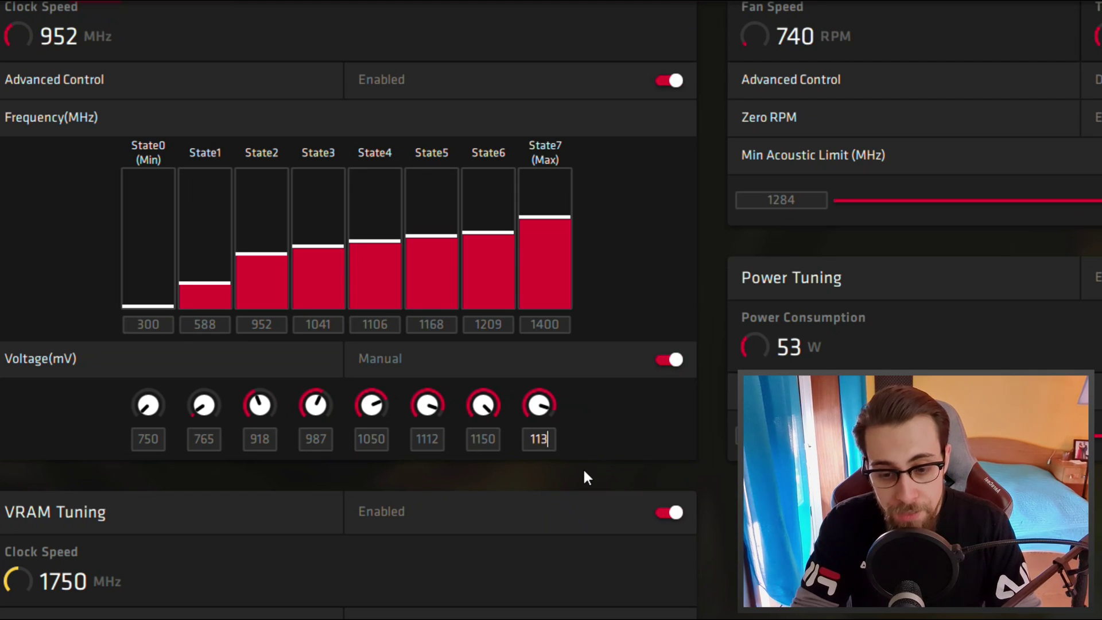
type("0")
key("BackSpace")
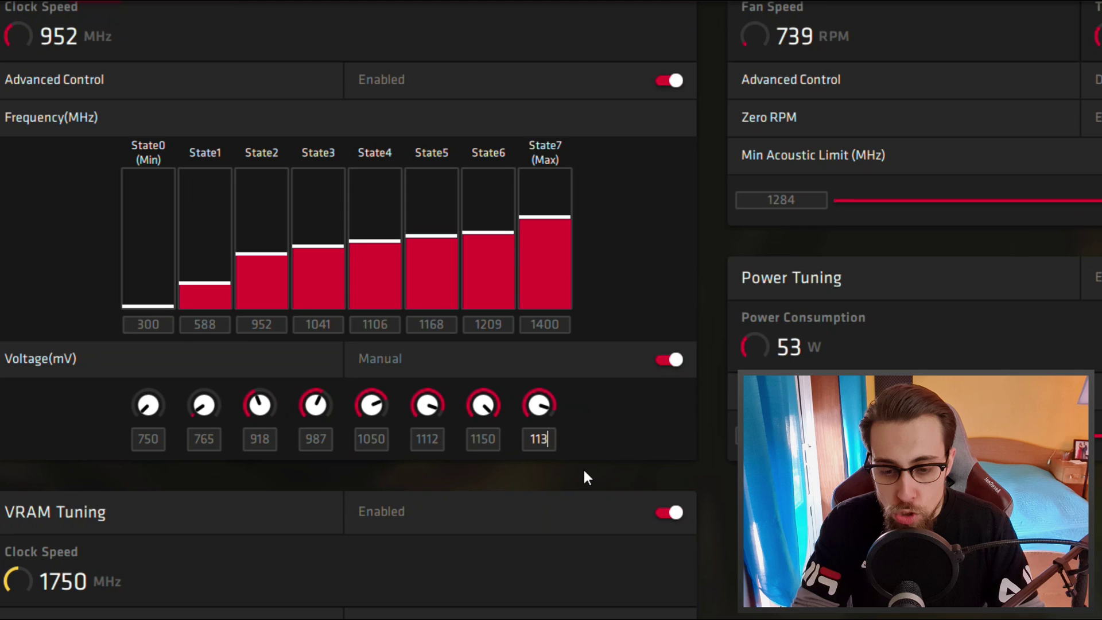
key("BackSpace")
key("BackSpace")
key("BackSpace")
type("1060")
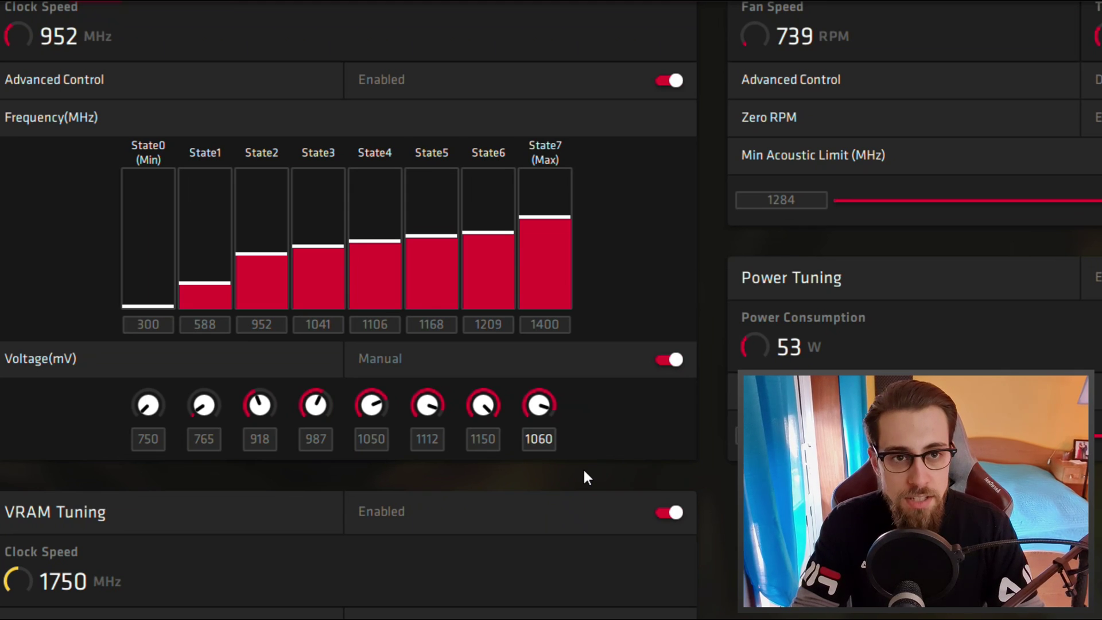
key("BackSpace")
key("BackSpace")
type("5")
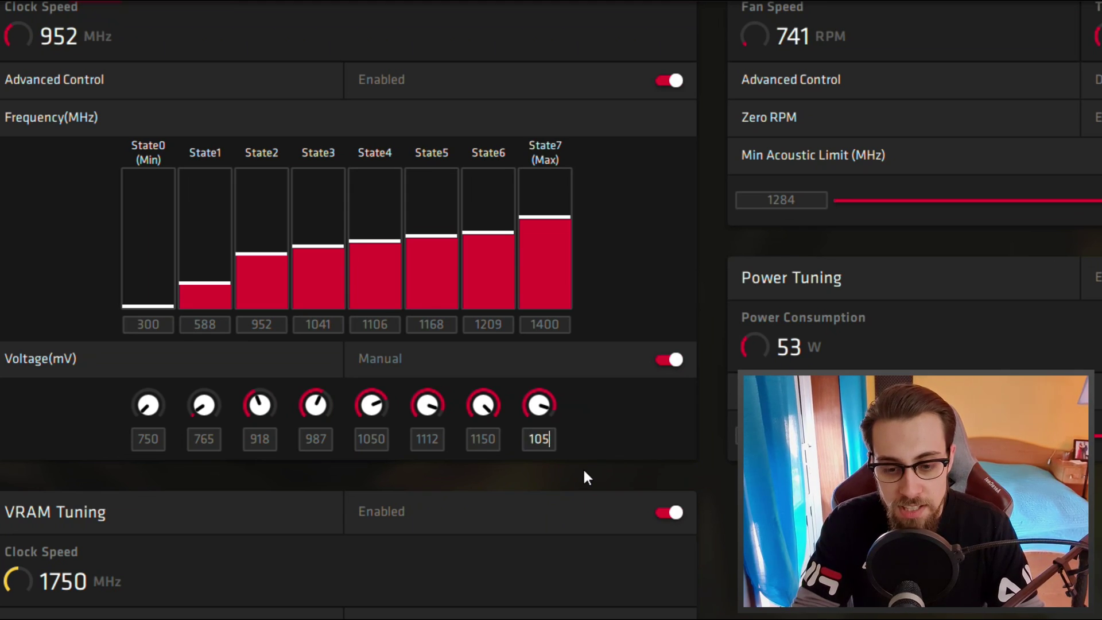
key("BackSpace")
type("60")
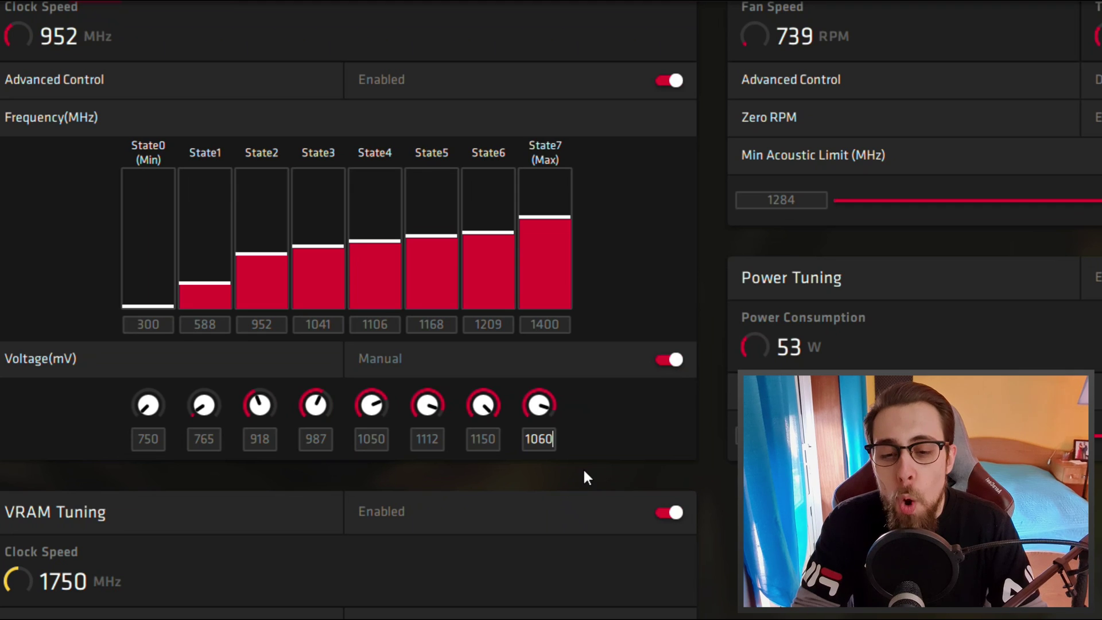
key("BackSpace")
key("BackSpace")
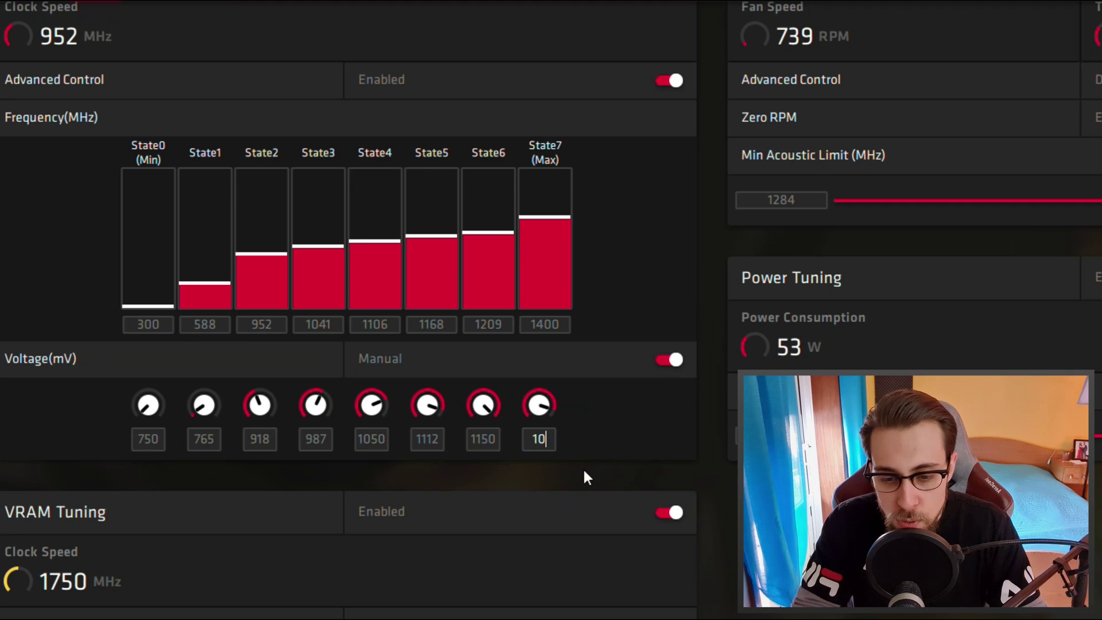
type("90")
key("BackSpace")
key("BackSpace")
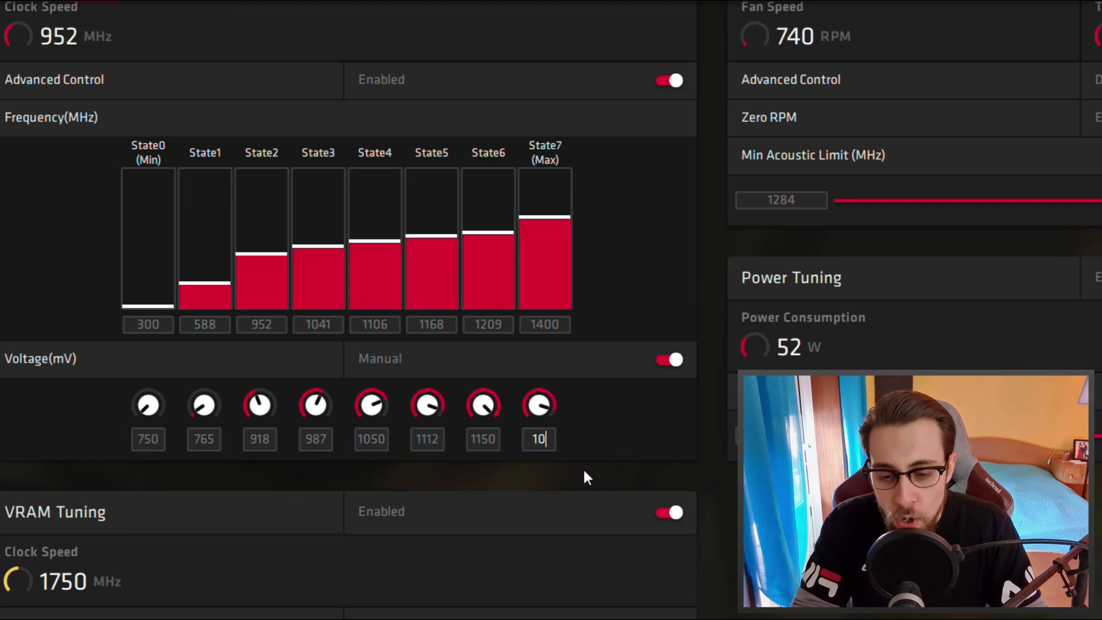
key("BackSpace")
type("100")
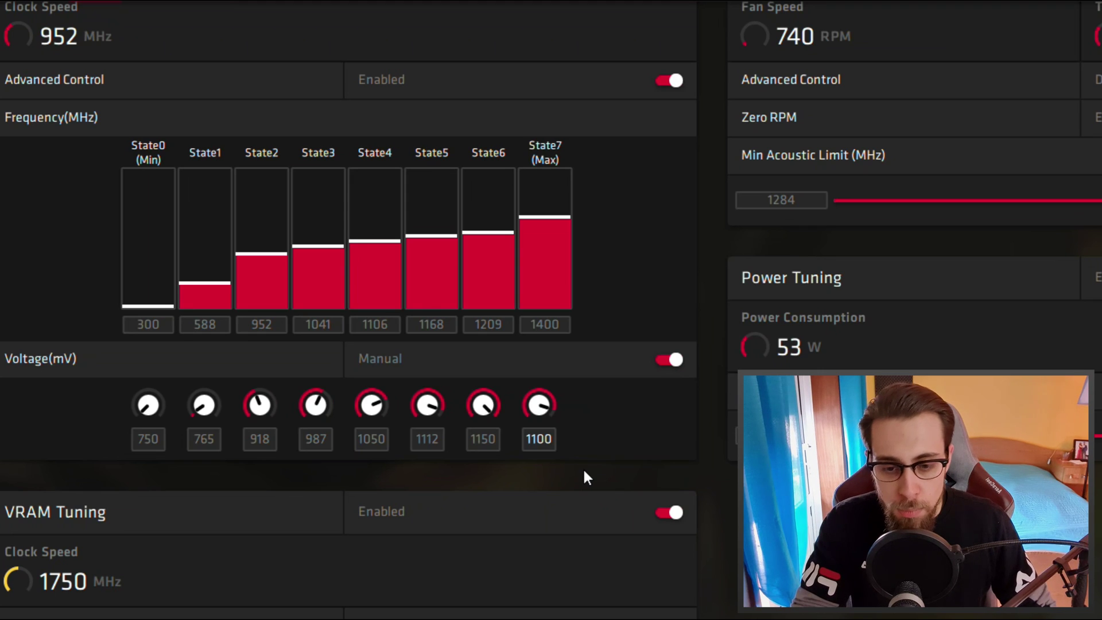
key("Return")
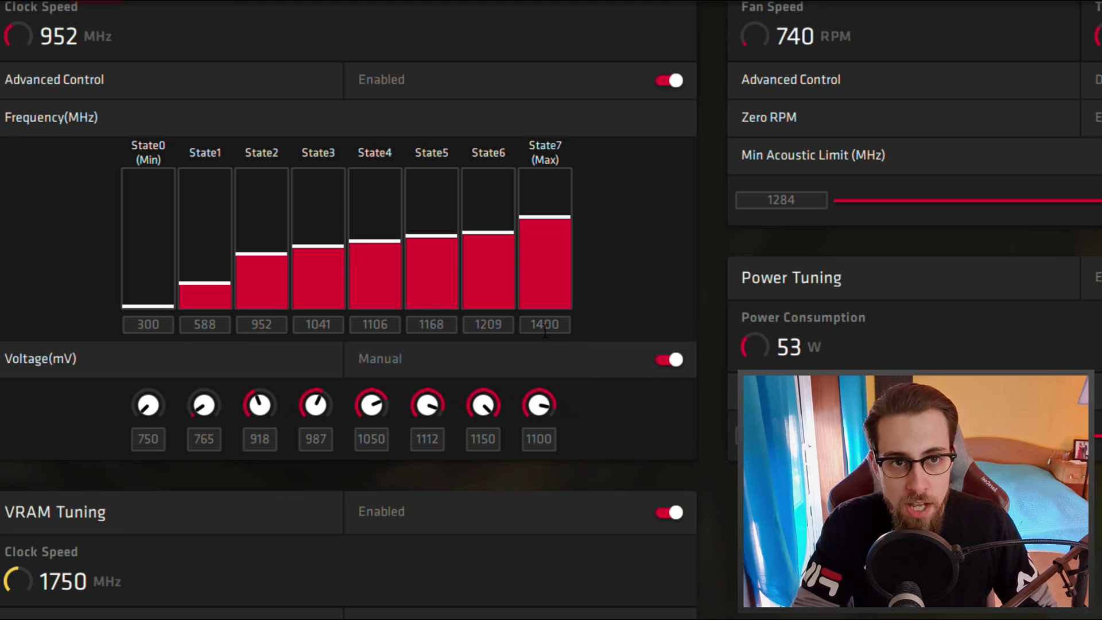
Apply 1150 mV to State7, then reselect it and enter 1060.
left_click(549, 442)
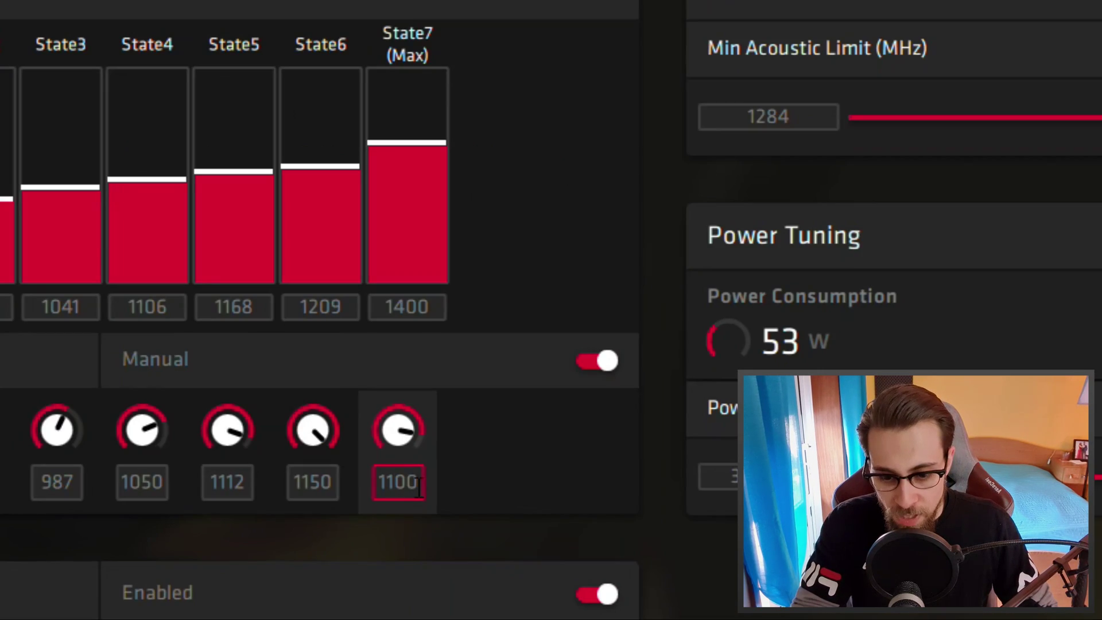
double_click(419, 488)
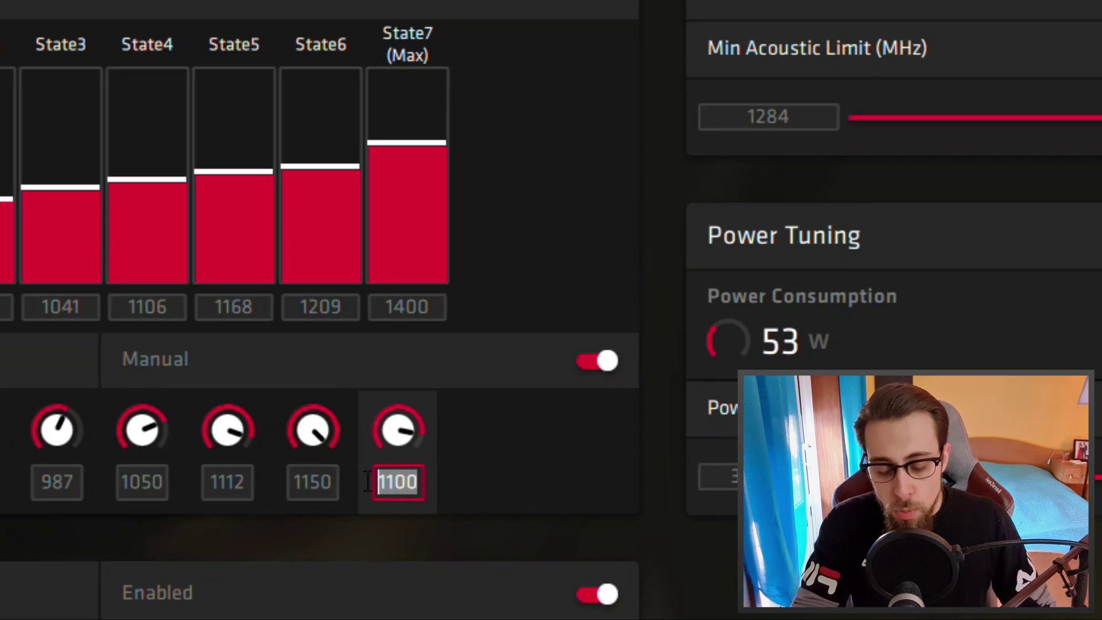
type("1150")
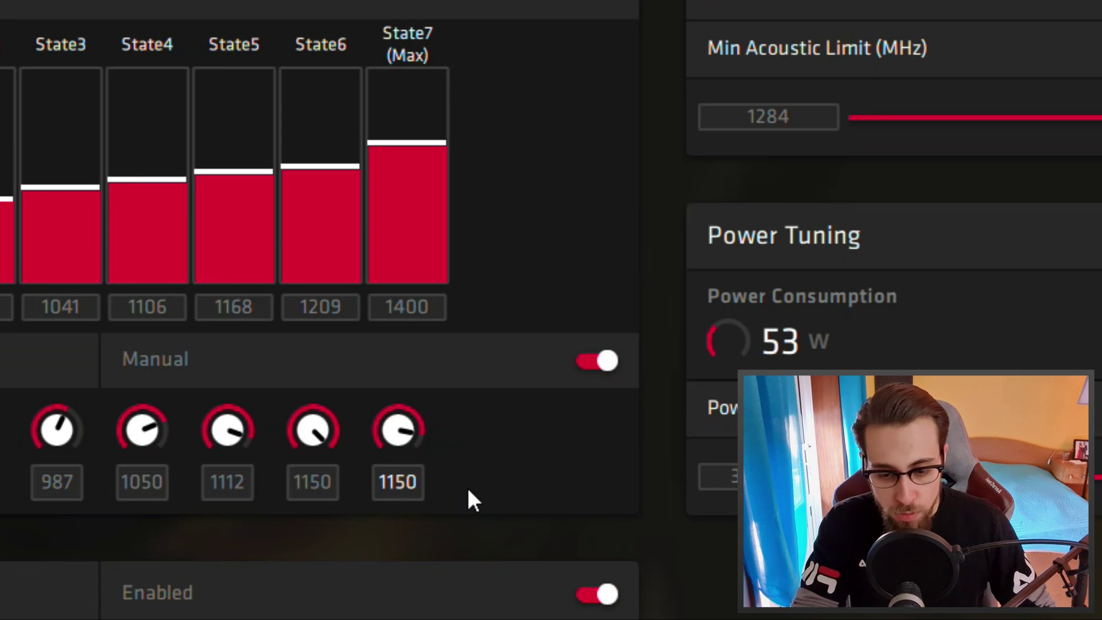
key("Return")
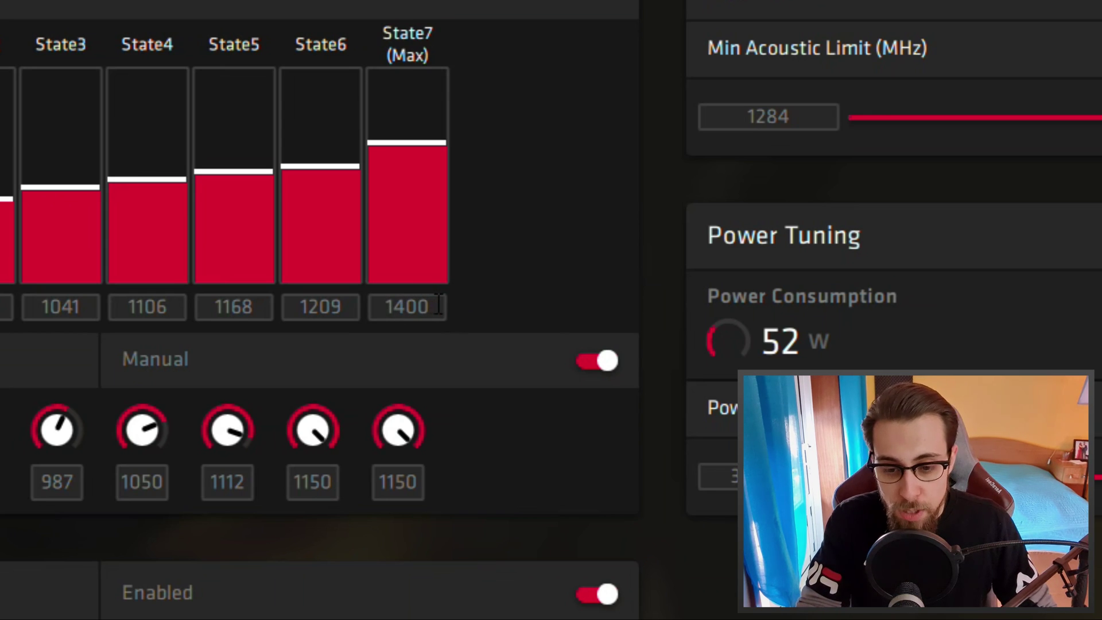
left_click_drag(420, 481, 344, 481)
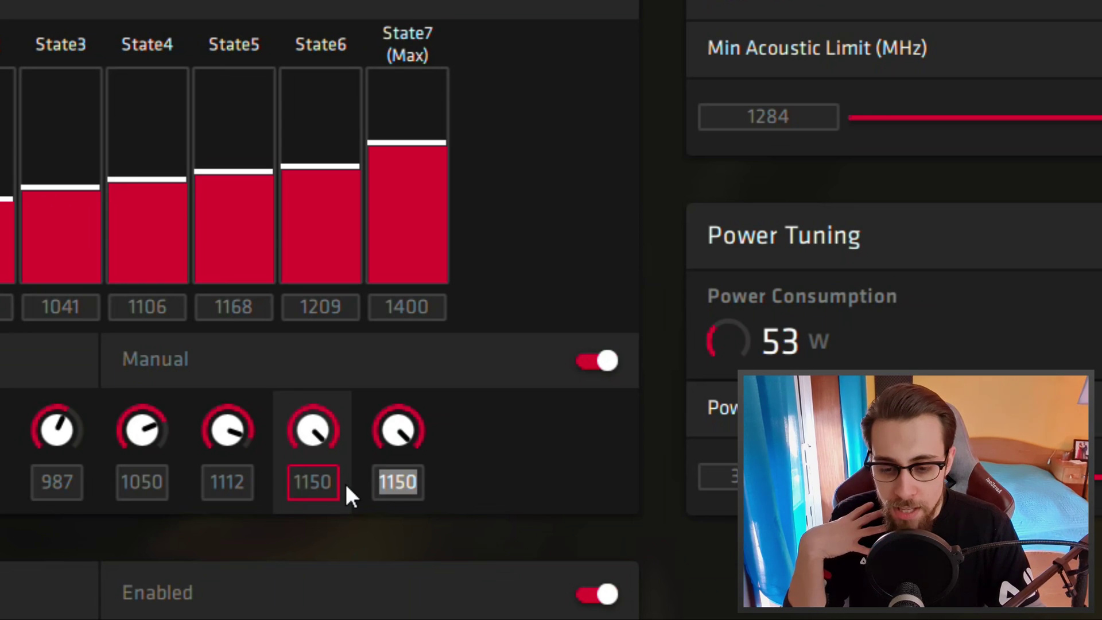
type("1060")
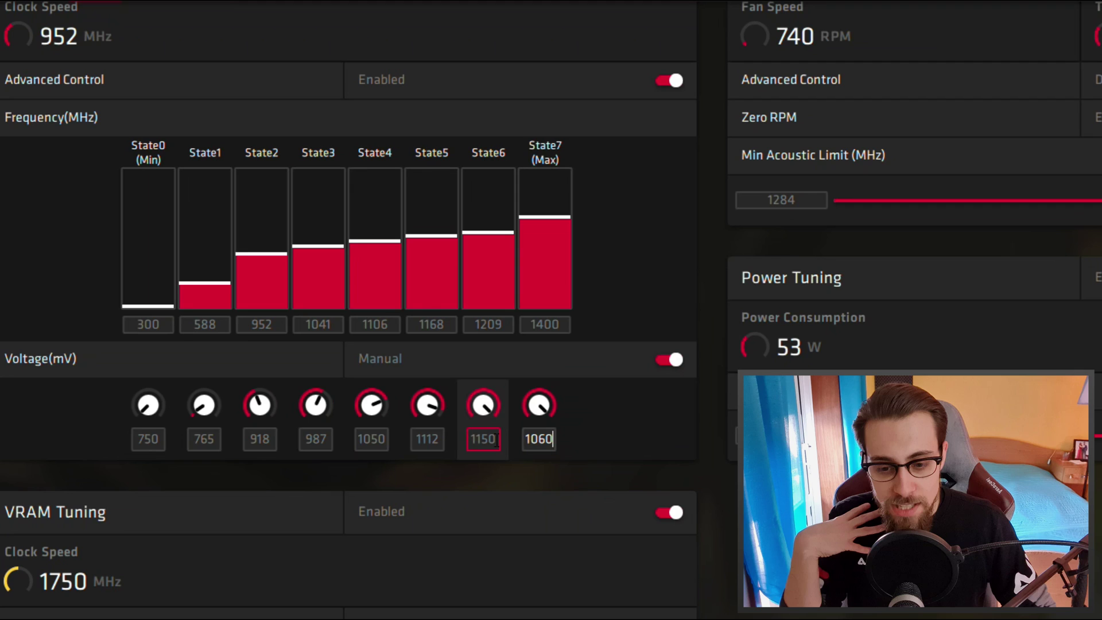
Commit the State7 voltage at 1060 mV after briefly editing and reverting it.
left_click(538, 438)
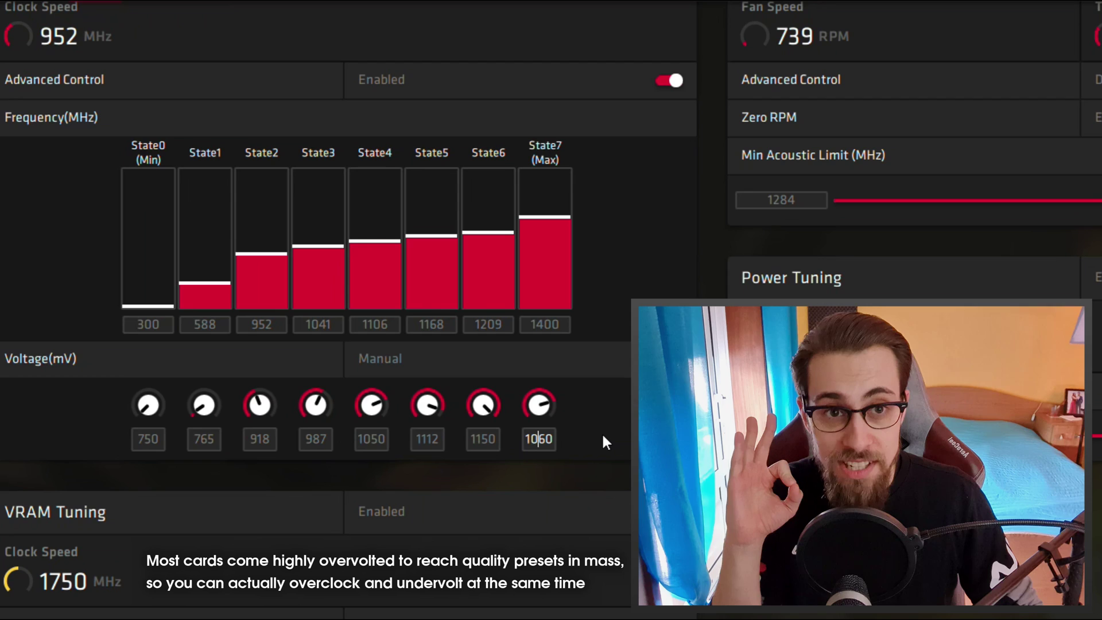
left_click(545, 439)
key("BackSpace")
type("7")
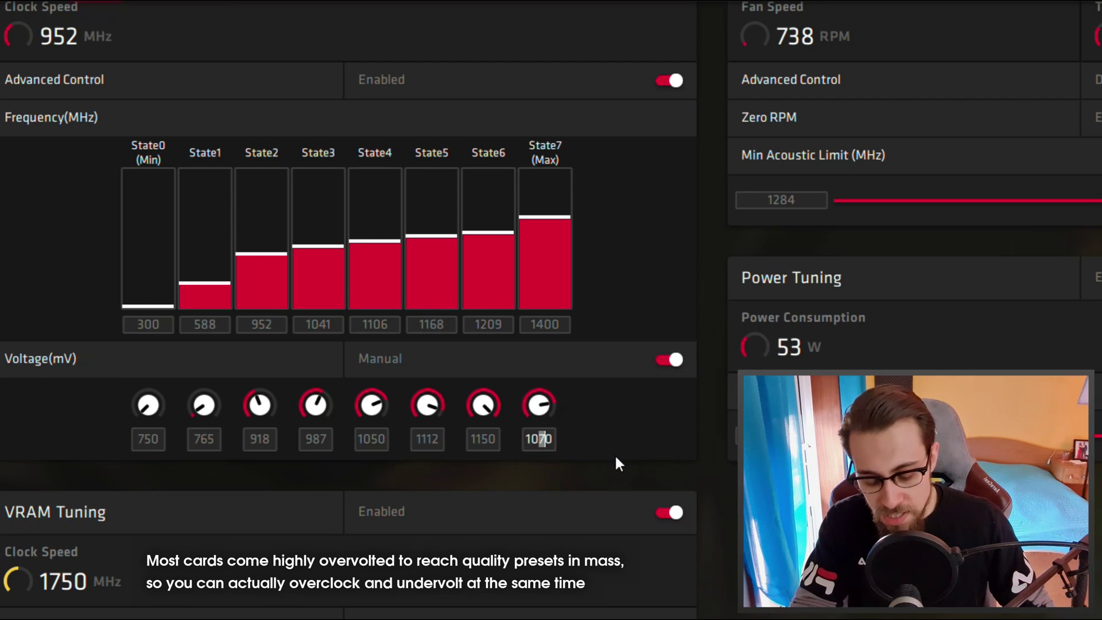
type("600")
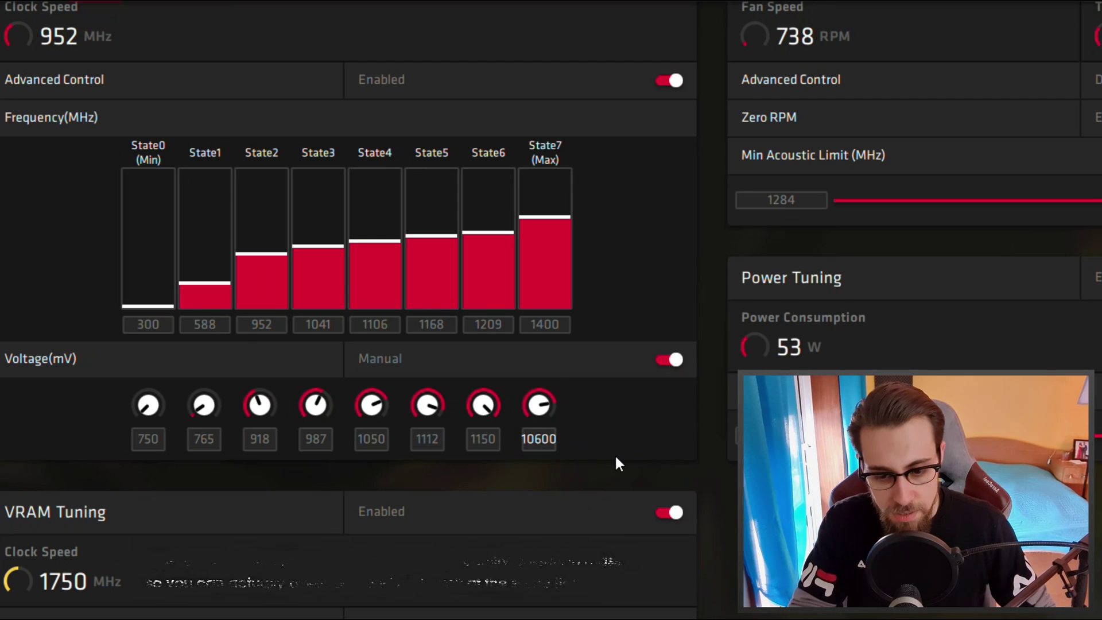
key("Delete")
key("Return")
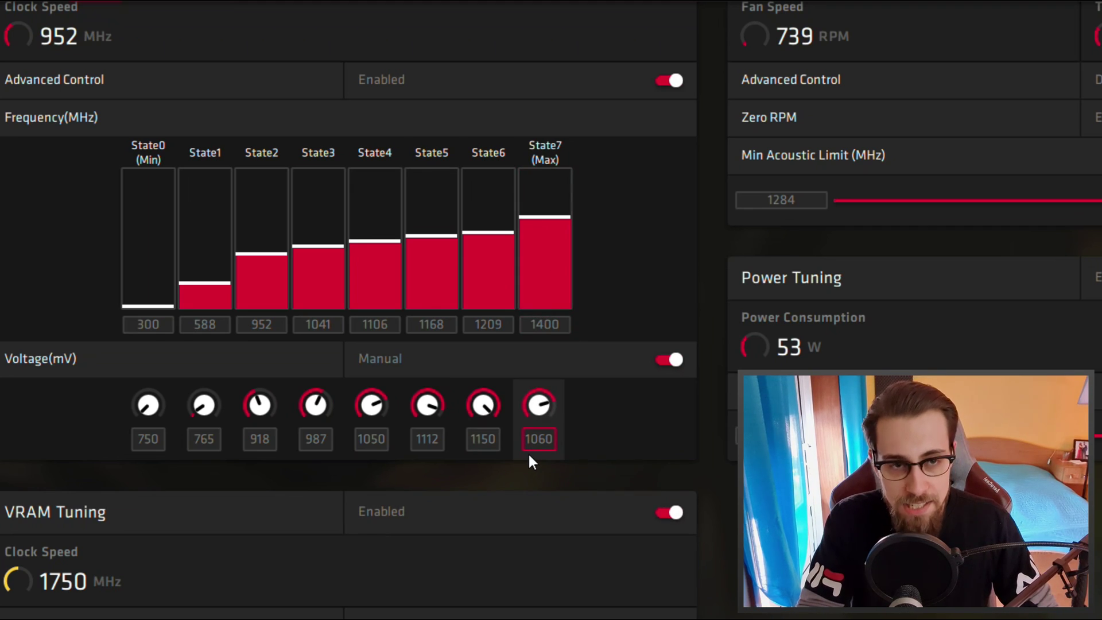
Set the State6, State5 and State4 voltages to 1030, 1020 and 1010 mV.
double_click(482, 438)
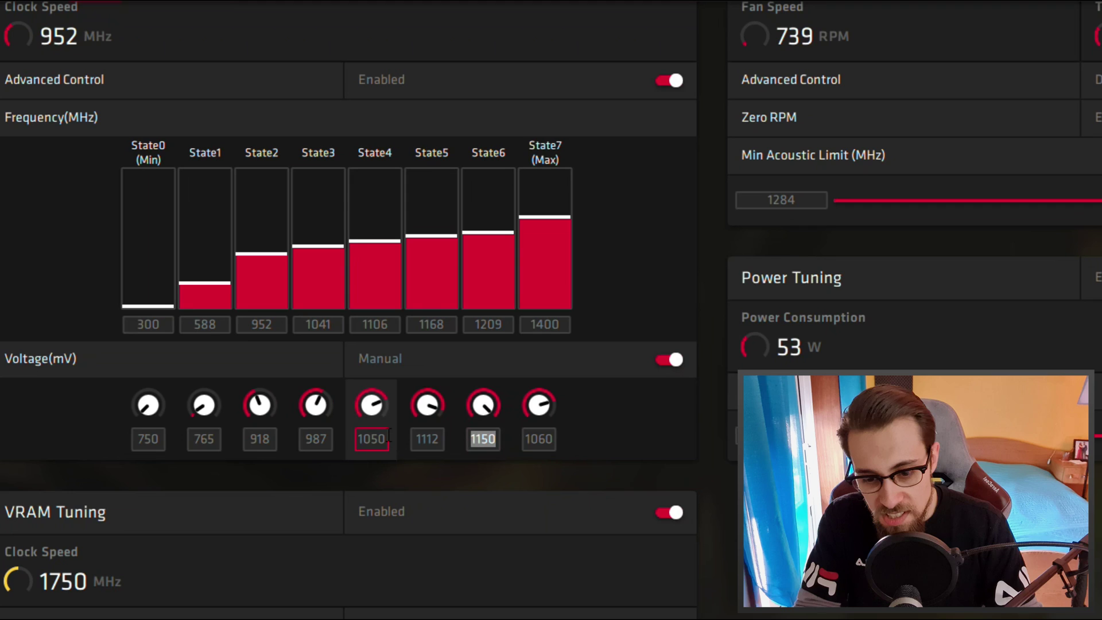
type("10")
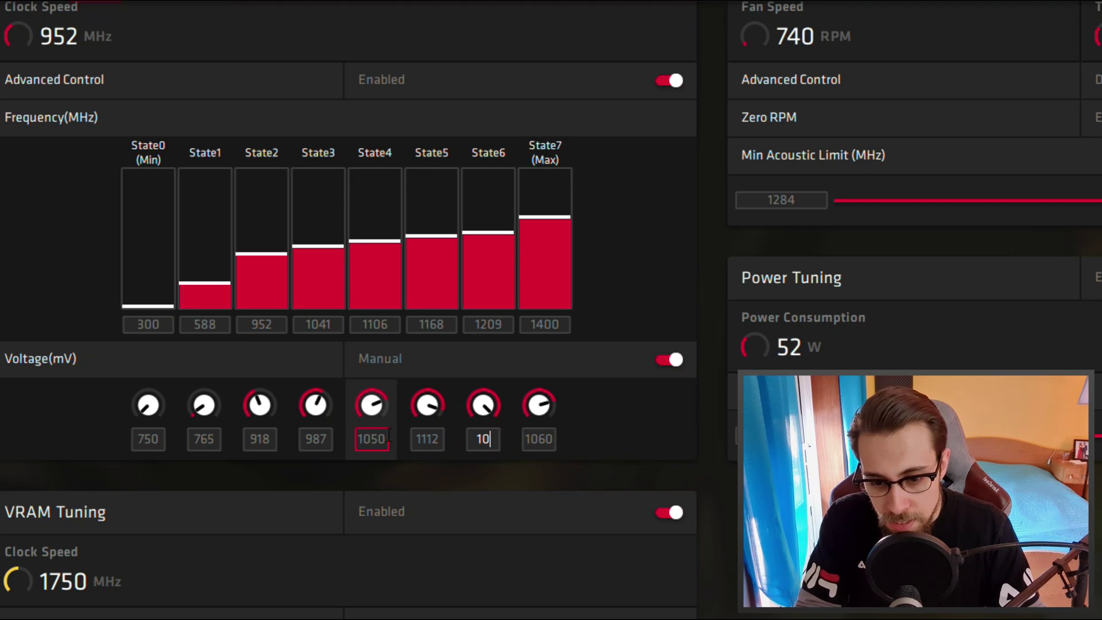
type("30")
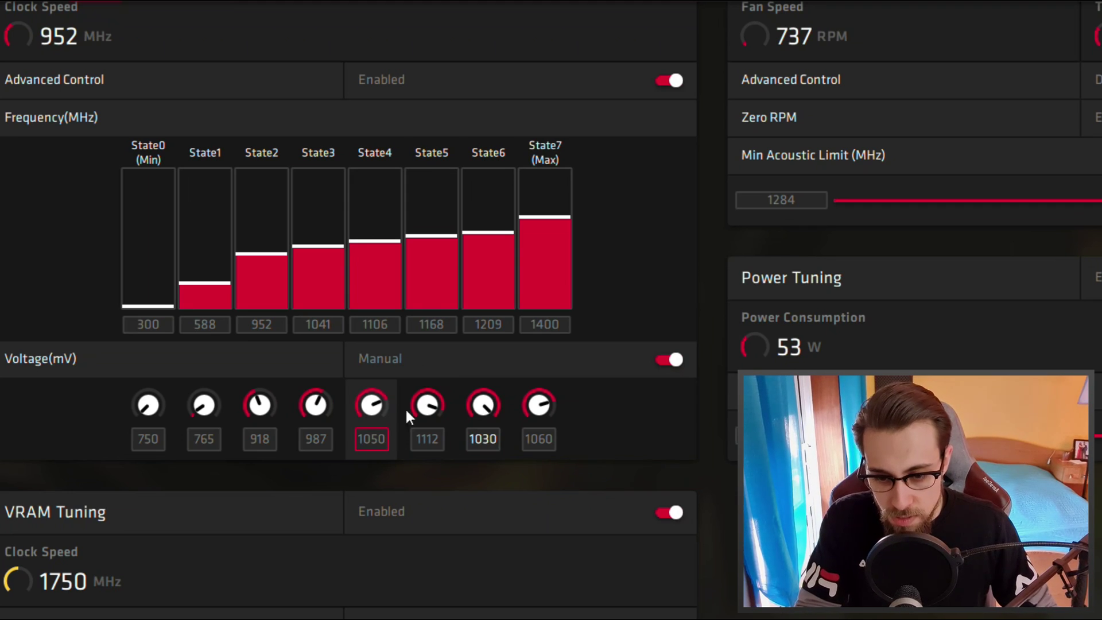
left_click(427, 439)
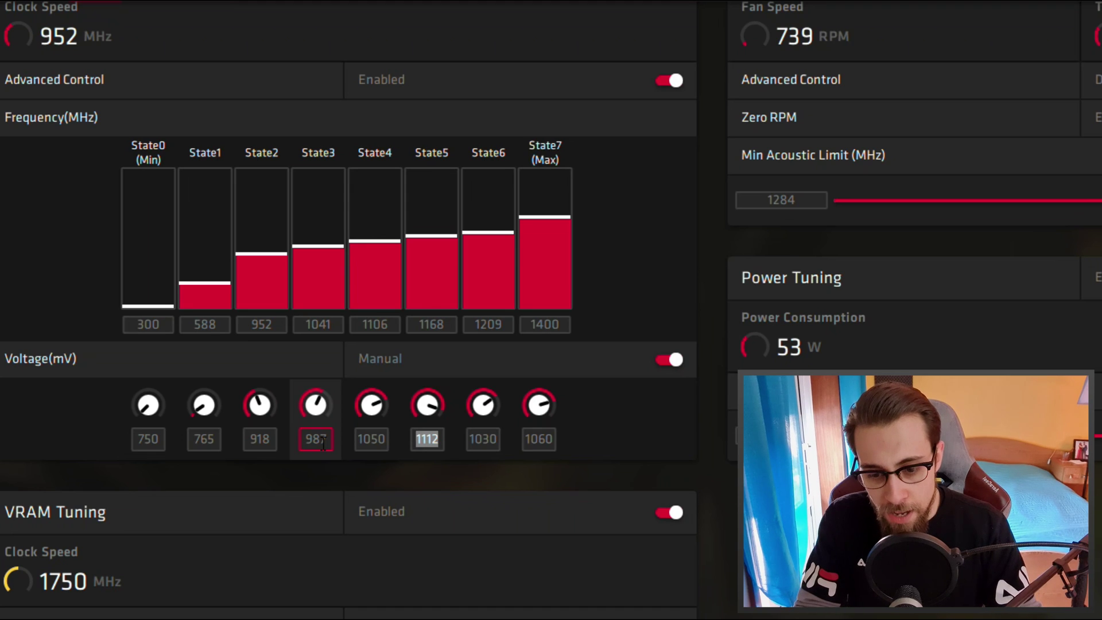
type("1020")
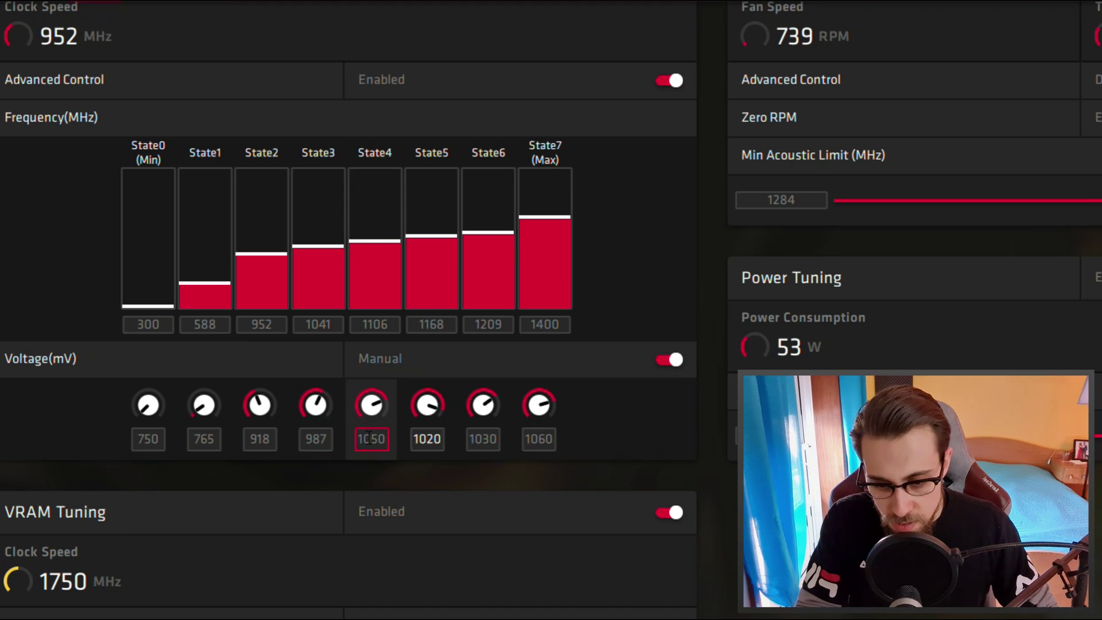
left_click(389, 438)
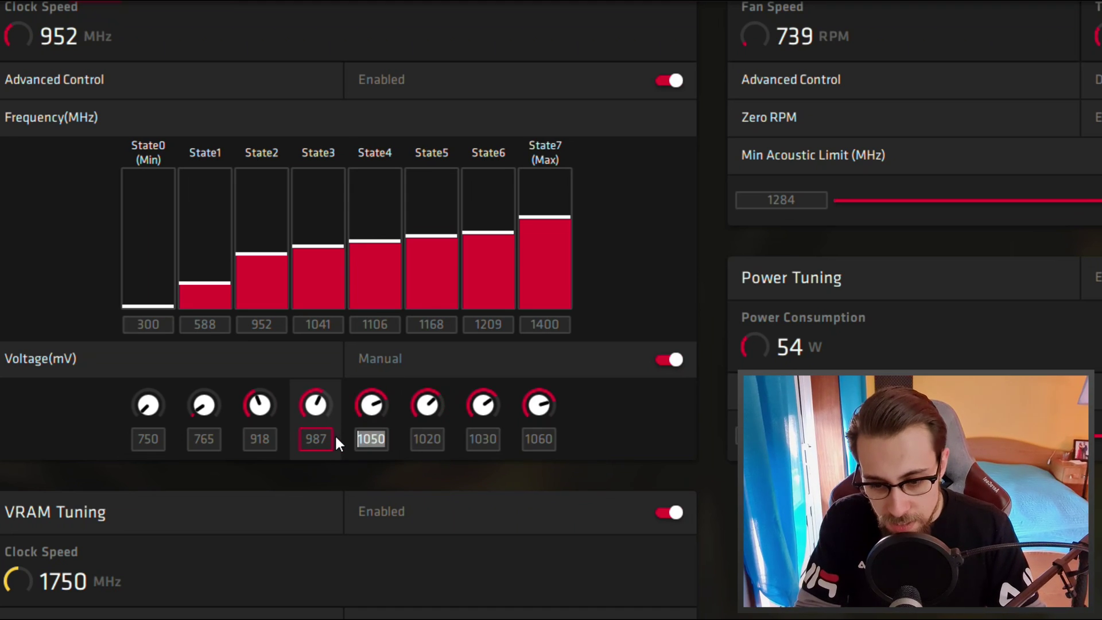
type("1010")
left_click(431, 439)
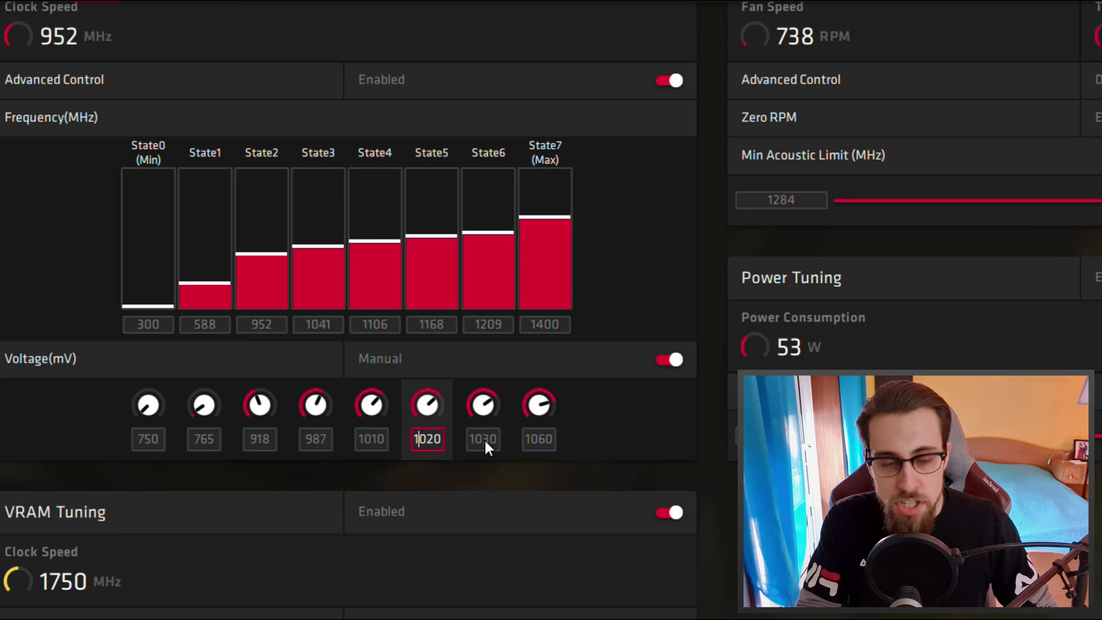
left_click(616, 404)
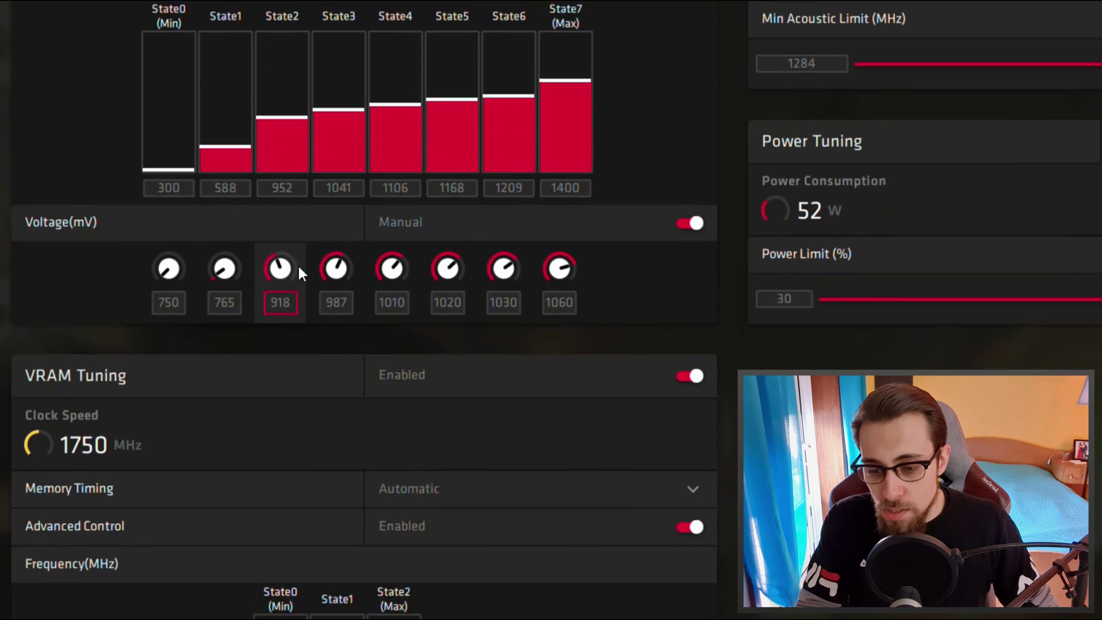
Scroll to VRAM Tuning and select the 1750 MHz State2 (Max) frequency value.
scroll(297, 263, "down", 5)
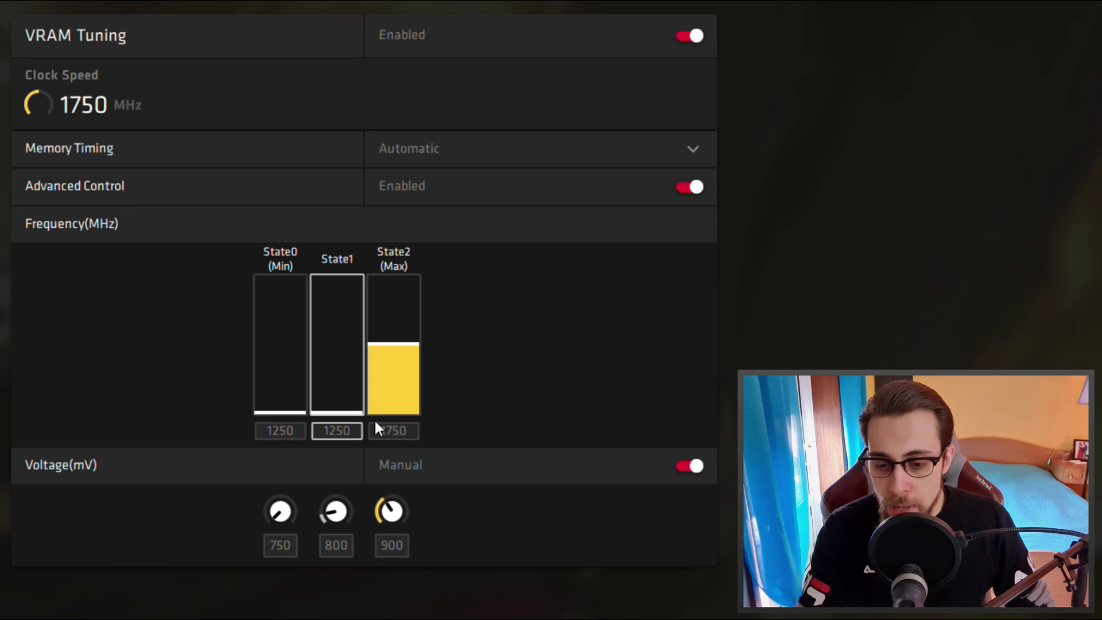
double_click(409, 433)
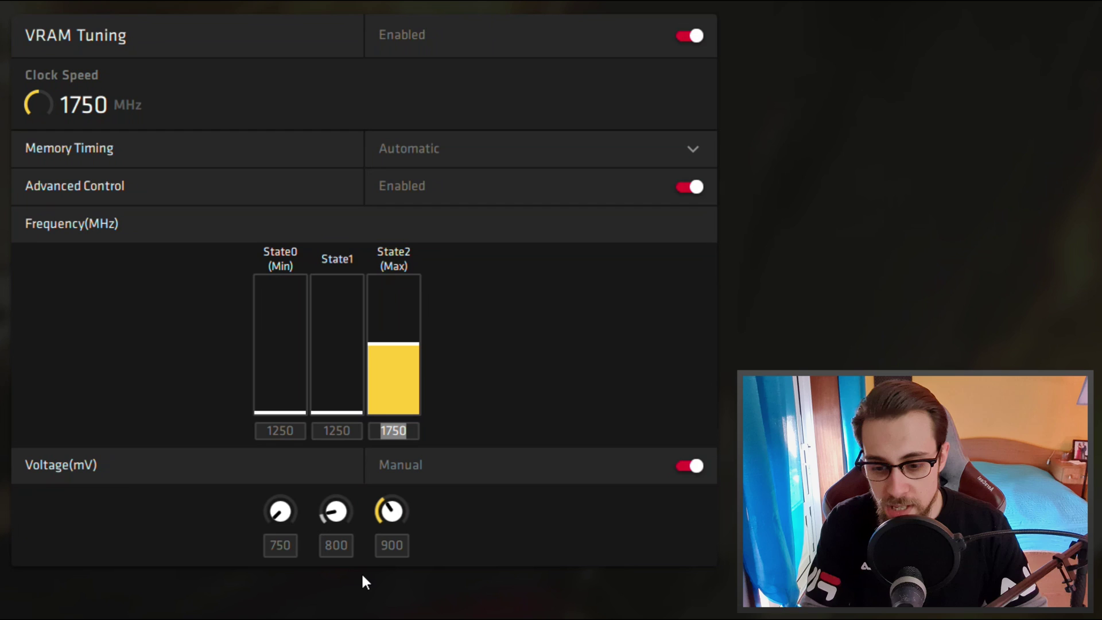
Set VRAM State2 frequency to 2000 MHz and its voltage to 950 mV.
type("2000")
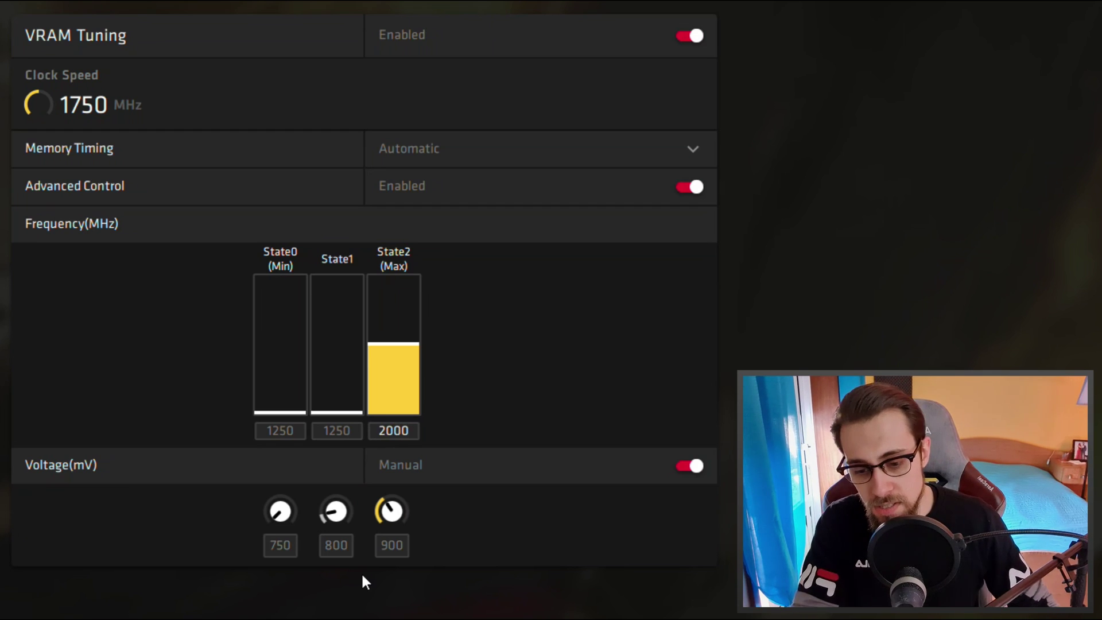
left_click(380, 545)
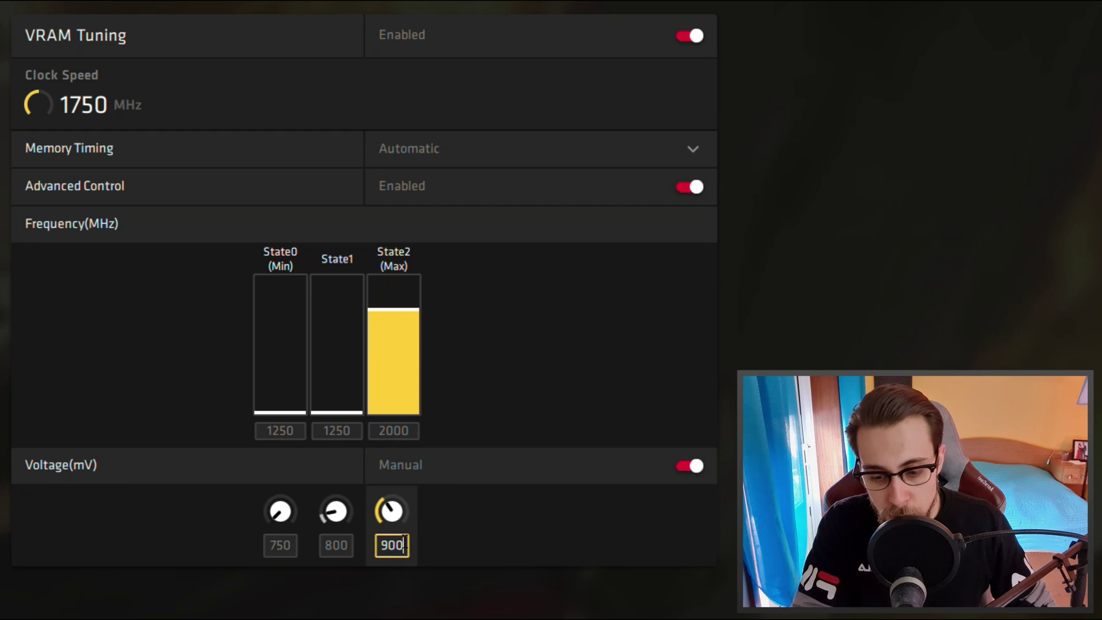
double_click(405, 544)
type("950")
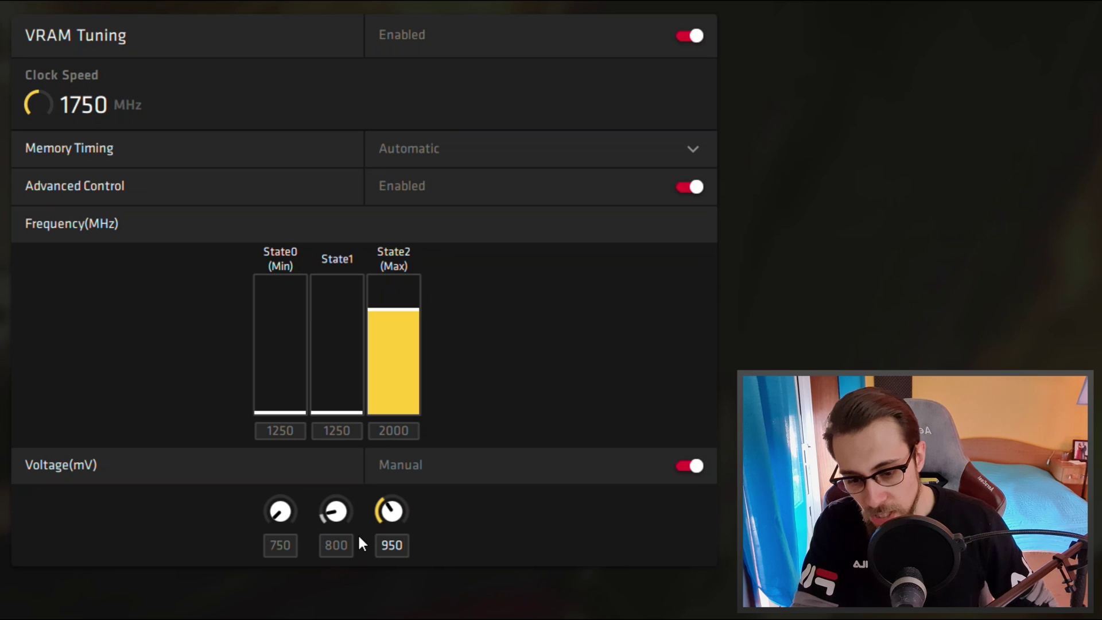
left_click(541, 500)
left_click(404, 543)
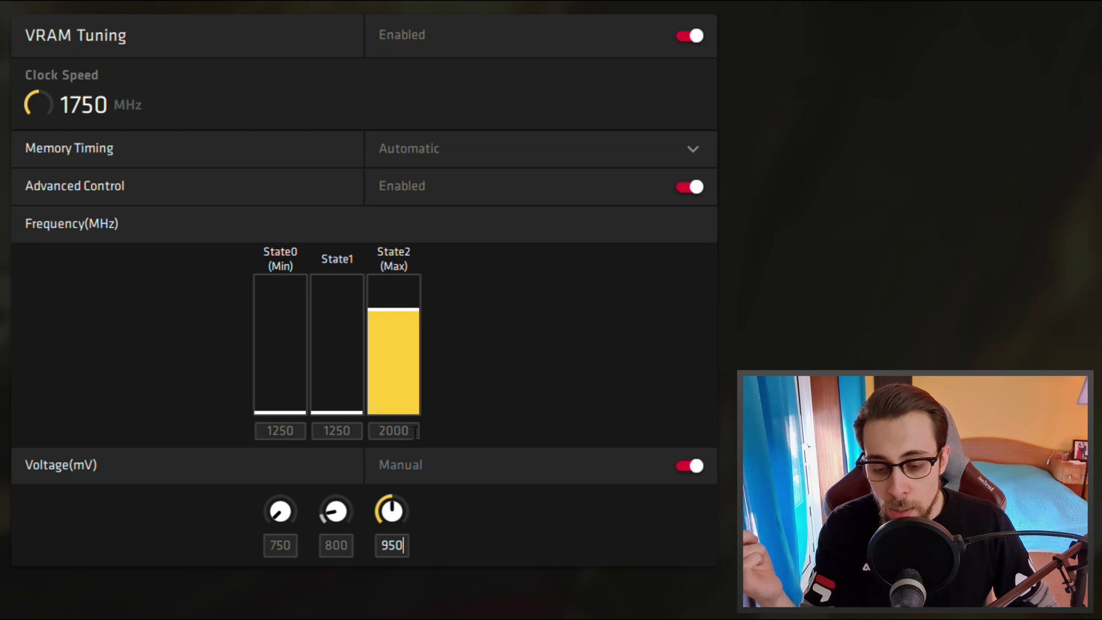
Raise the VRAM State2 frequency to 2100, then to 2200 MHz.
left_click_drag(414, 432, 339, 430)
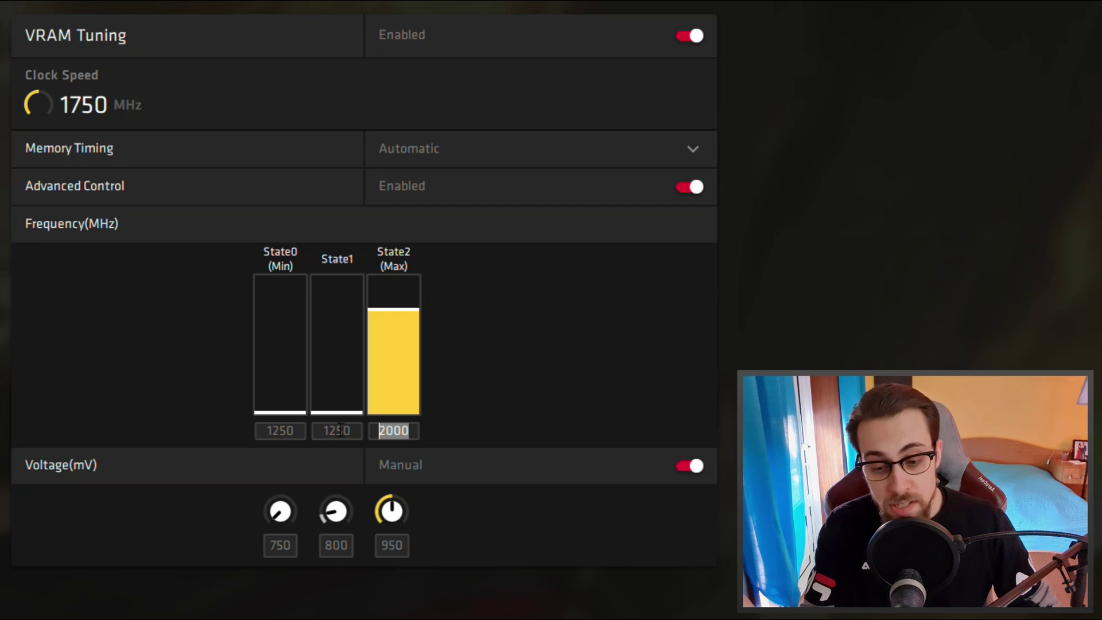
type("2100")
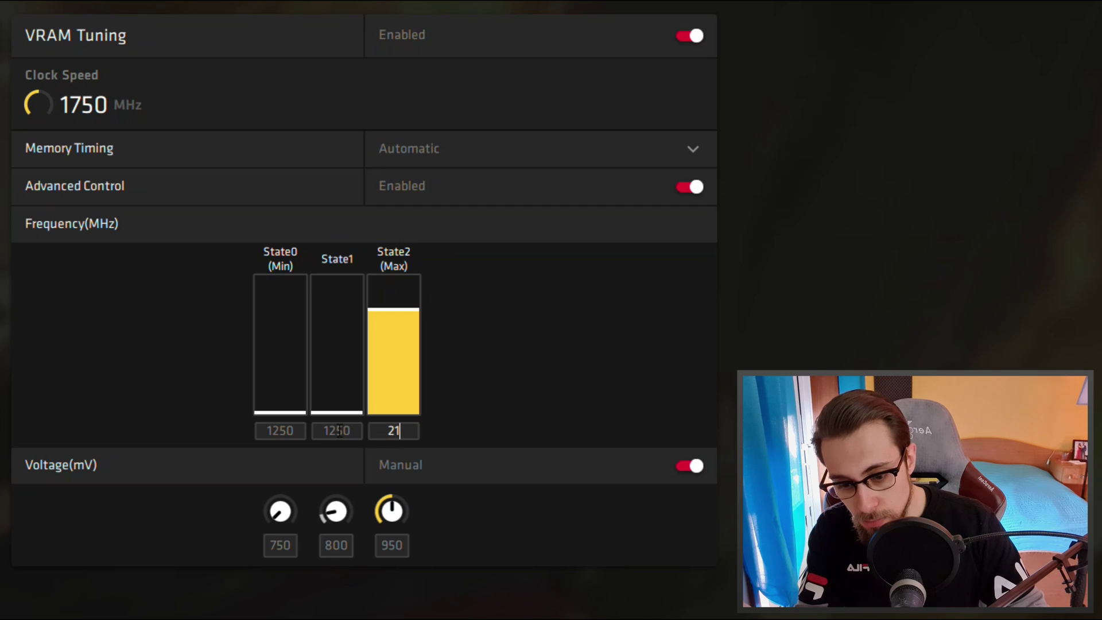
left_click(402, 545)
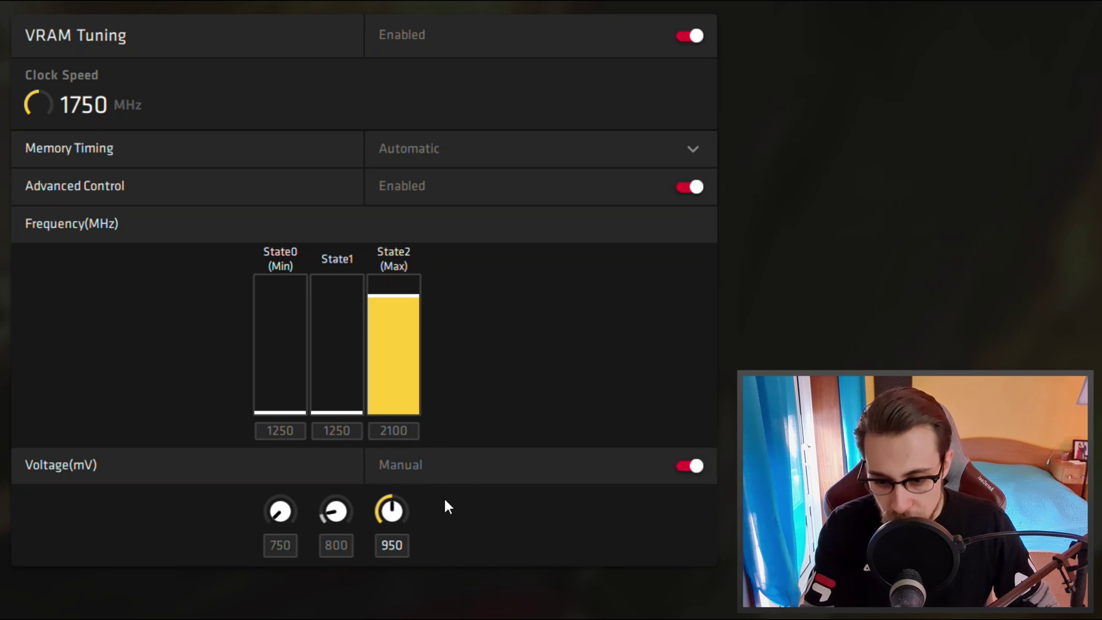
left_click_drag(414, 431, 209, 433)
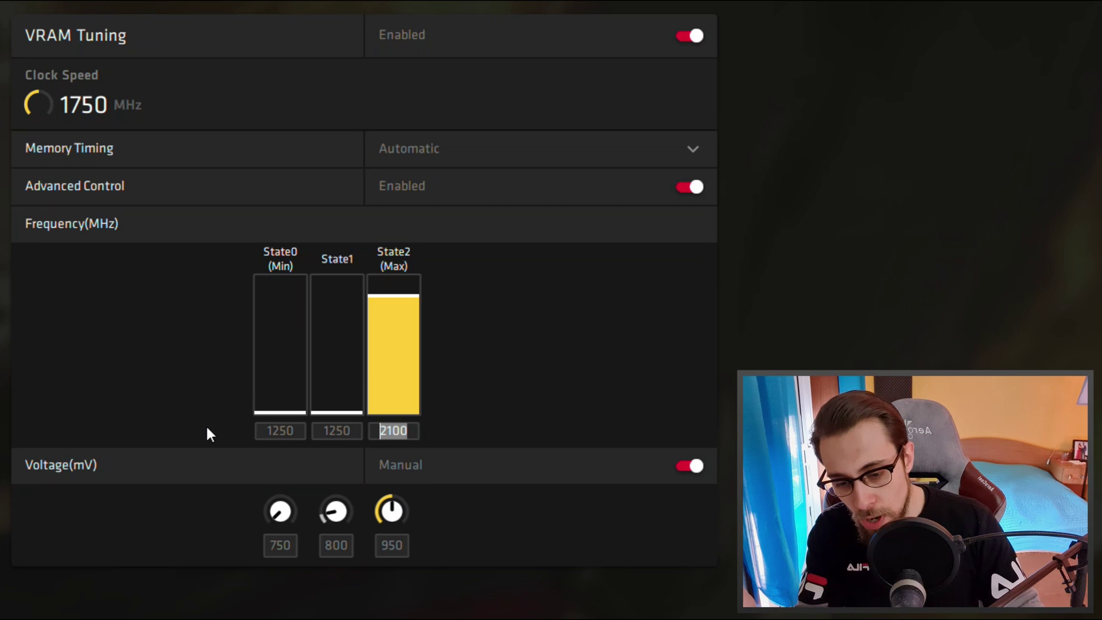
type("2200")
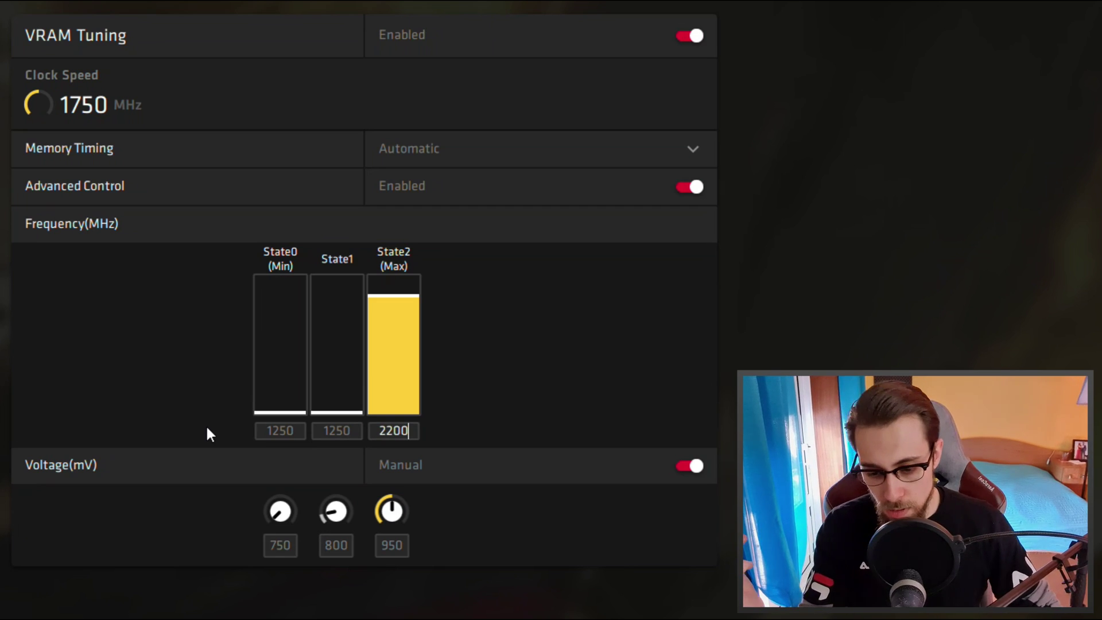
left_click(385, 544)
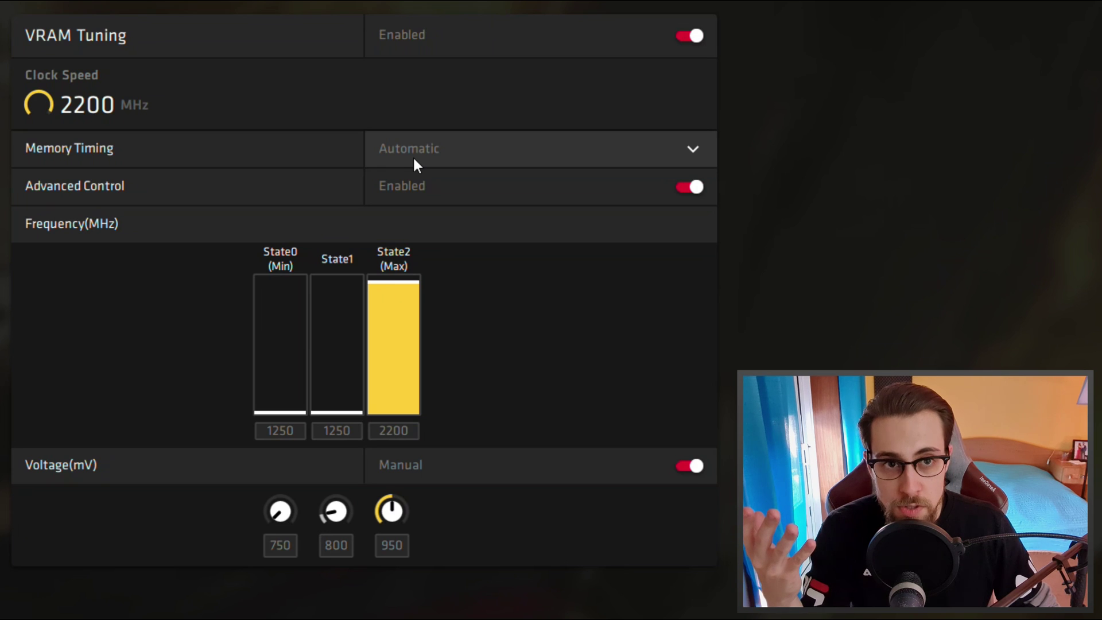
Choose Memory Timing Level2 from the VRAM Memory Timing dropdown.
left_click(414, 165)
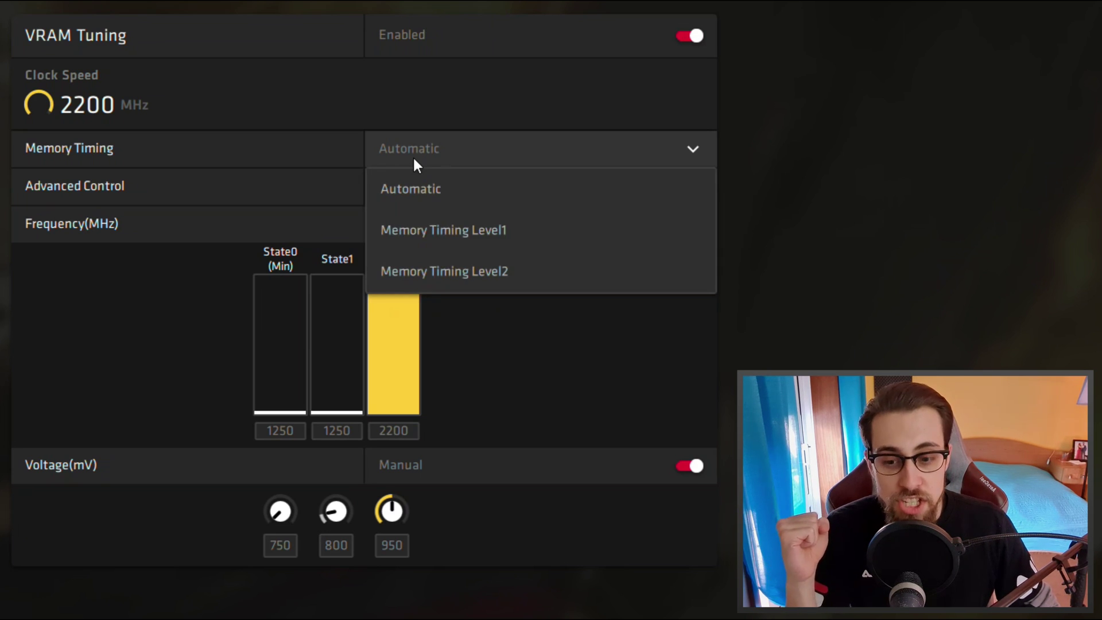
left_click(449, 270)
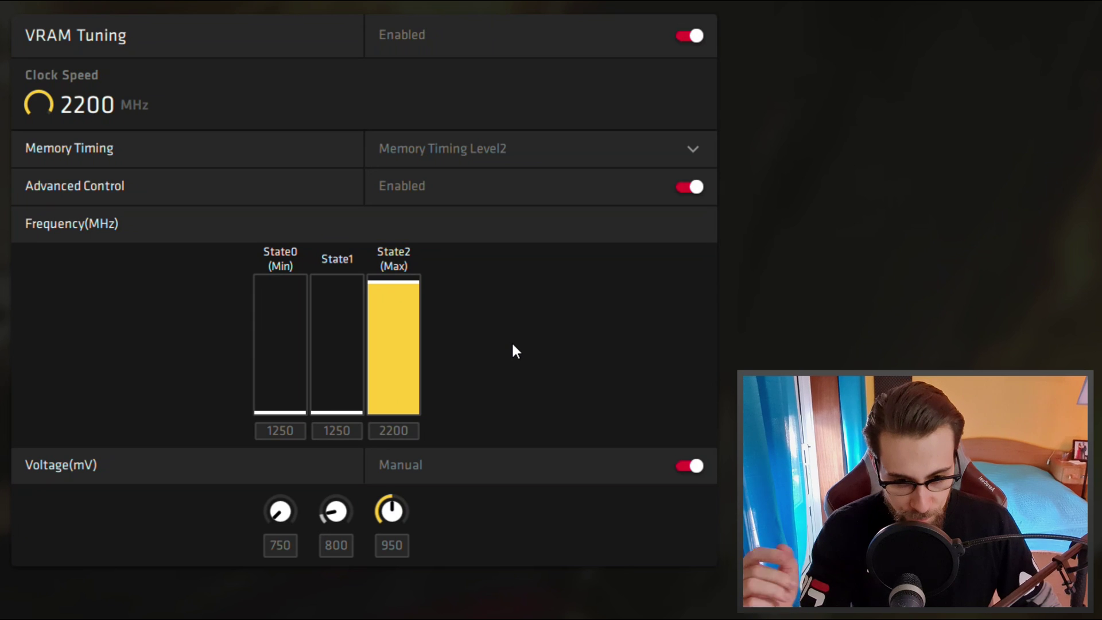
scroll(854, 284, "up", 5)
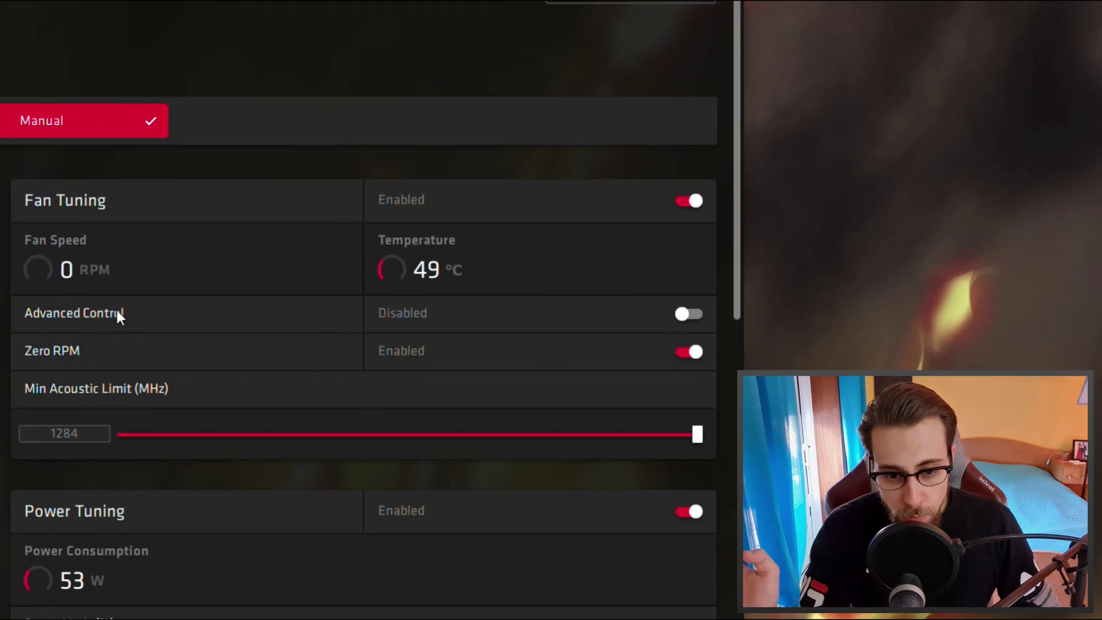
scroll(86, 224, "down", 2)
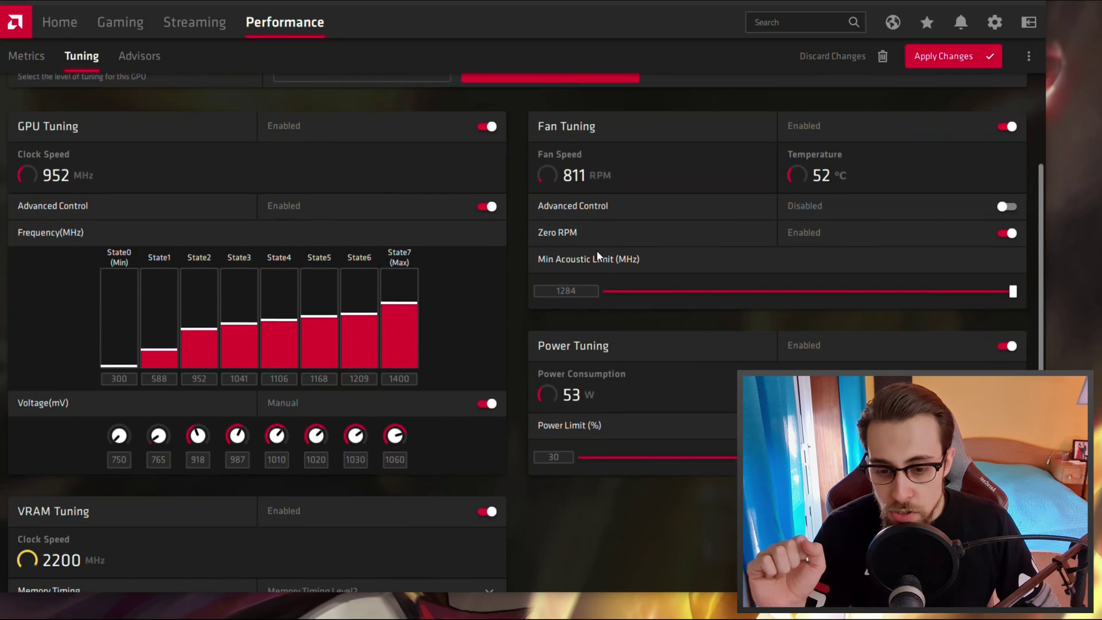
scroll(597, 252, "down", 1)
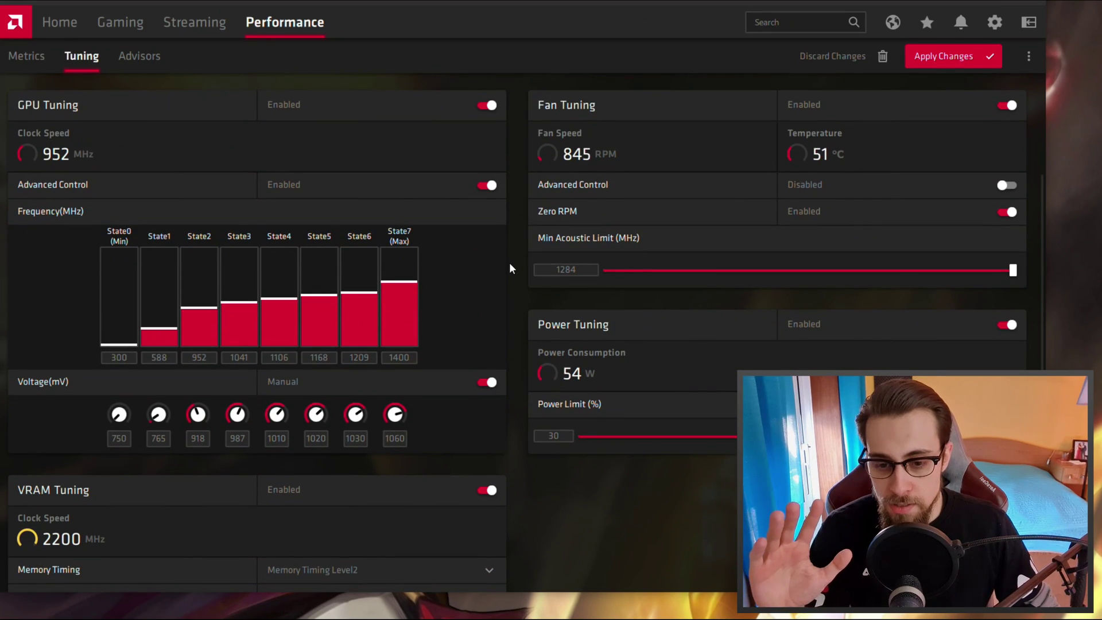
Raise the State7 voltage from 1060 mV to 1070 mV.
scroll(509, 268, "down", 5)
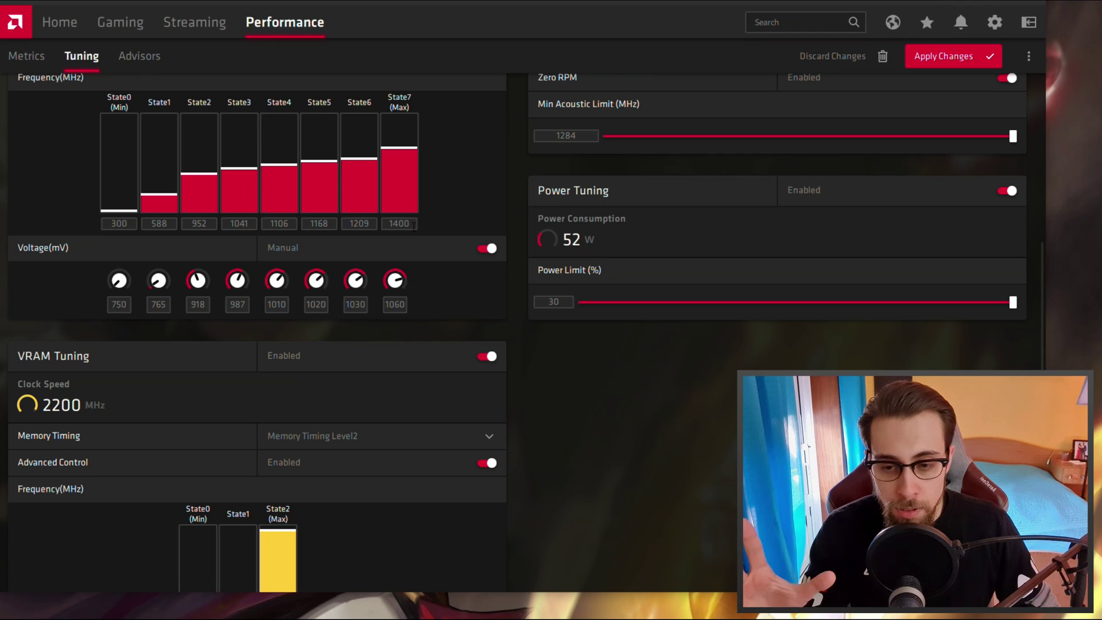
scroll(282, 177, "up", 1)
scroll(283, 177, "up", 1)
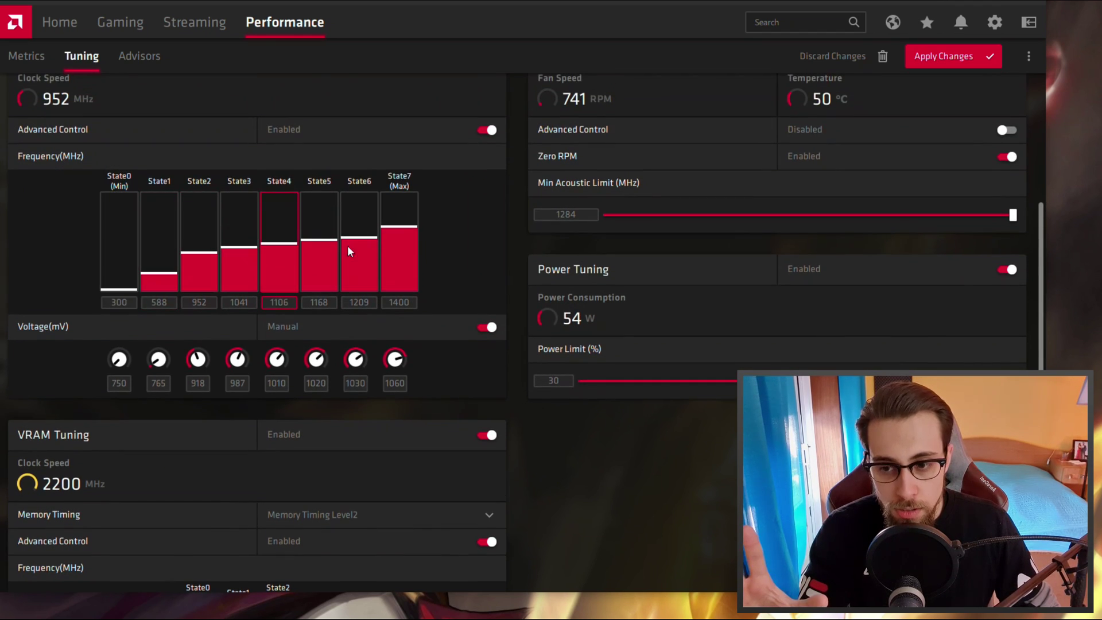
scroll(247, 254, "down", 3)
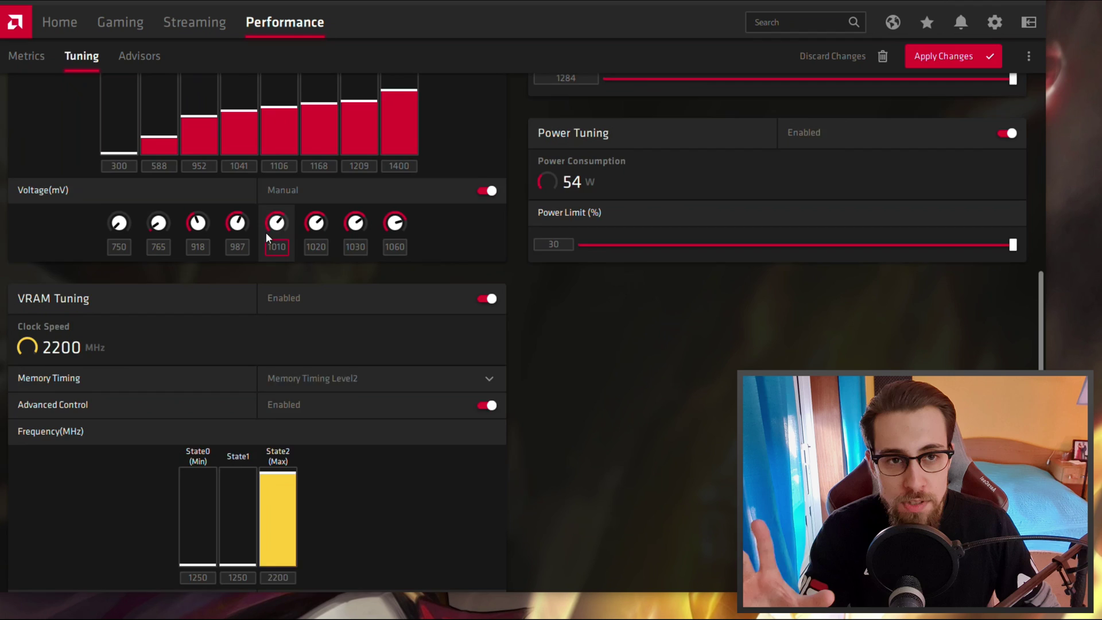
scroll(267, 241, "up", 2)
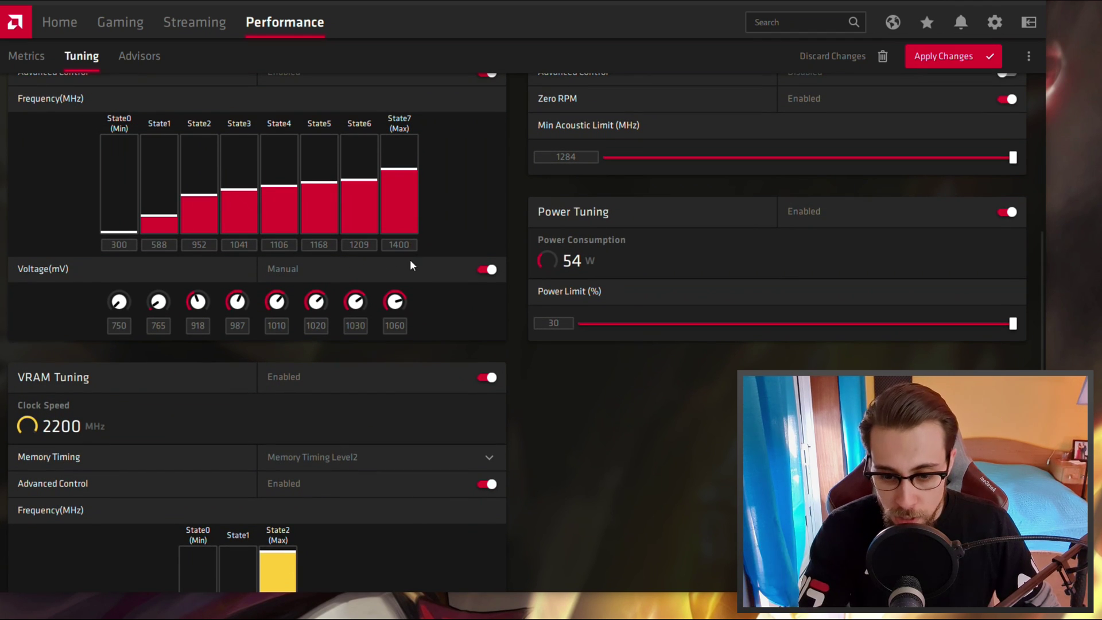
double_click(399, 326)
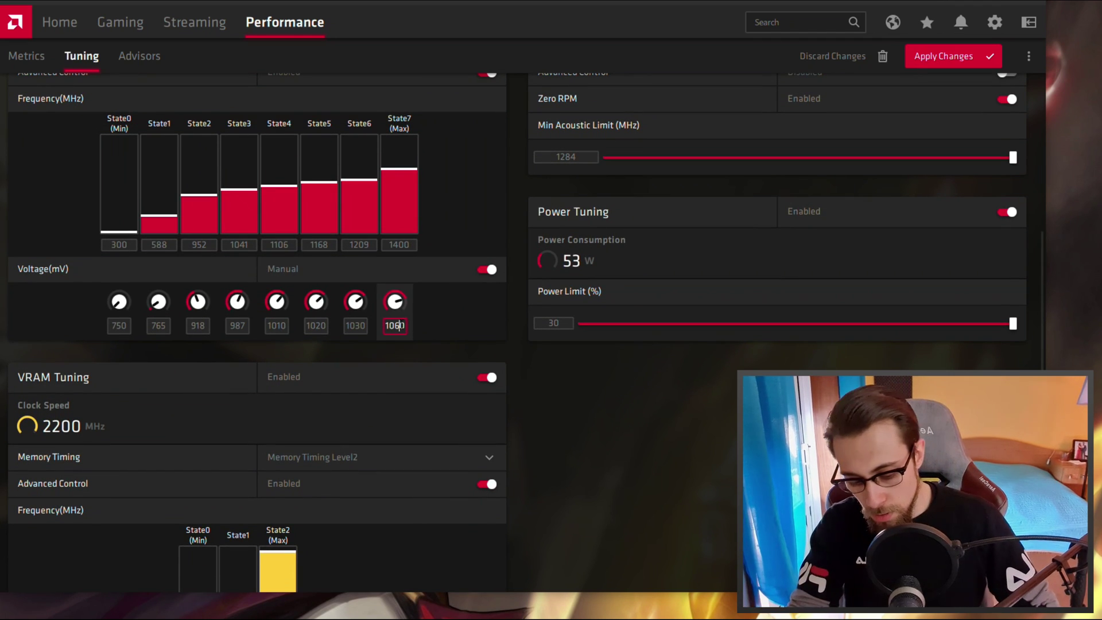
type("1070")
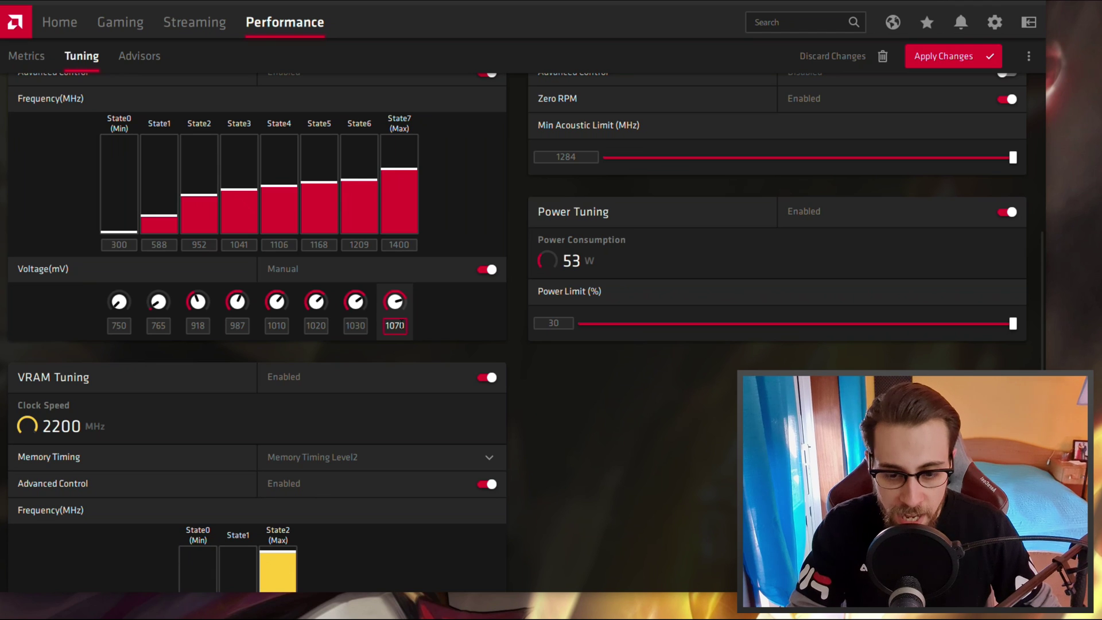
left_click(435, 327)
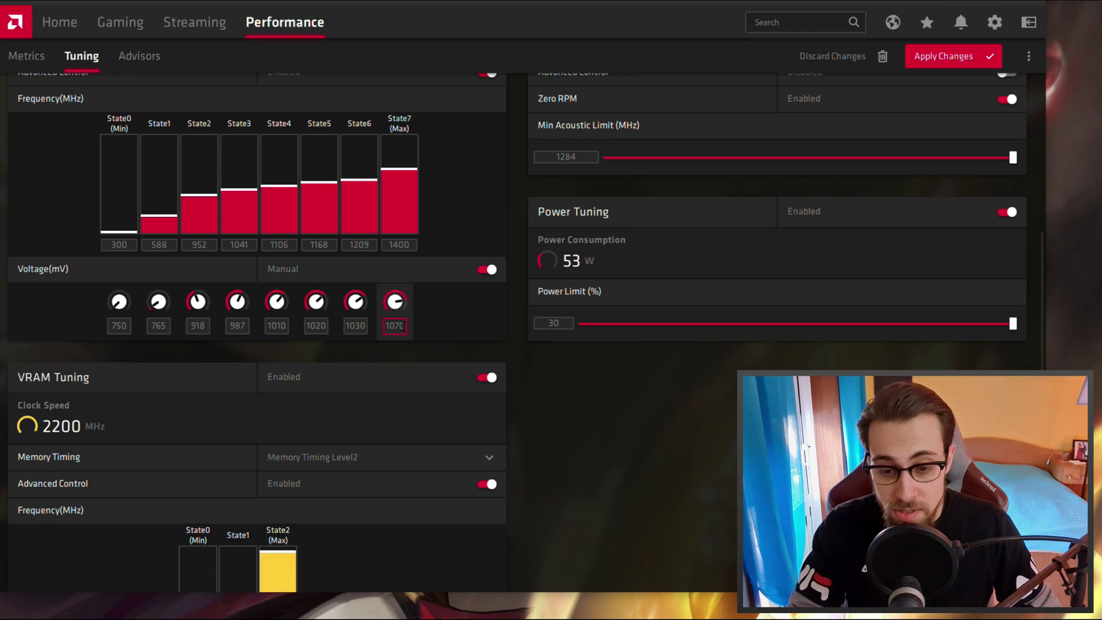
Increase the State7 voltage further to 1080 mV.
left_click(401, 325)
key("BackSpace")
type("8")
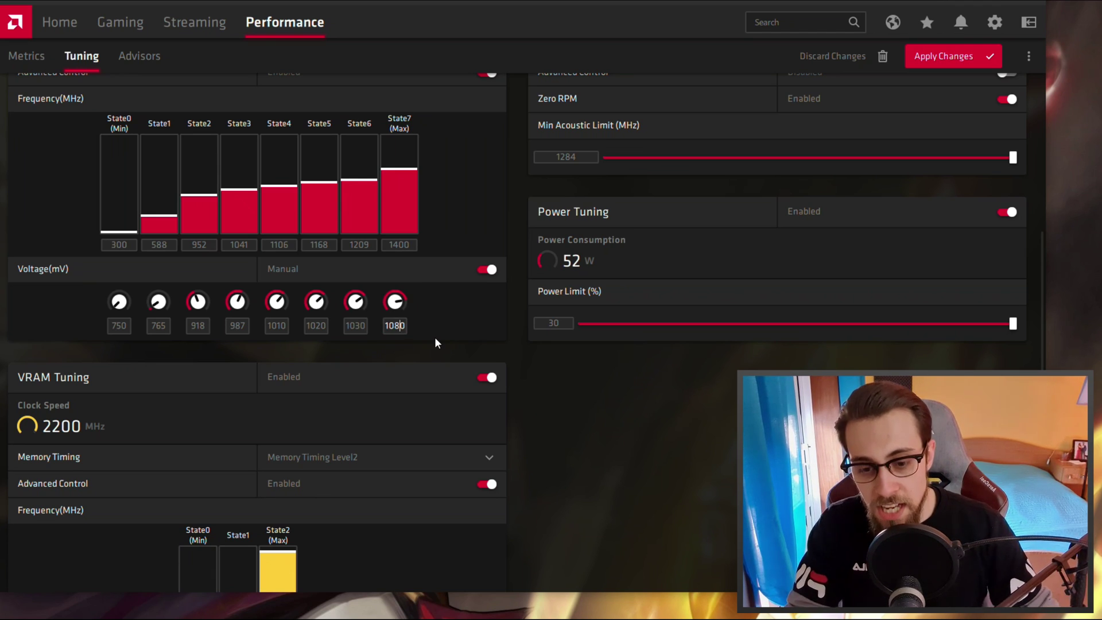
left_click(436, 343)
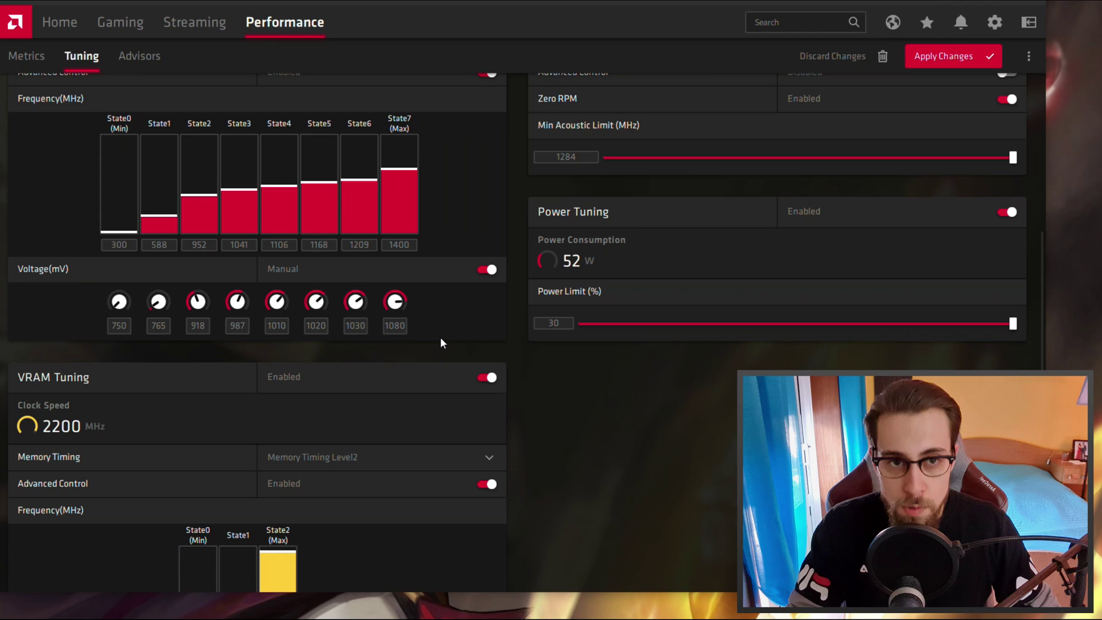
Bump the State7 voltage up to the final 1090 mV.
left_click(401, 325)
key("BackSpace")
type("9")
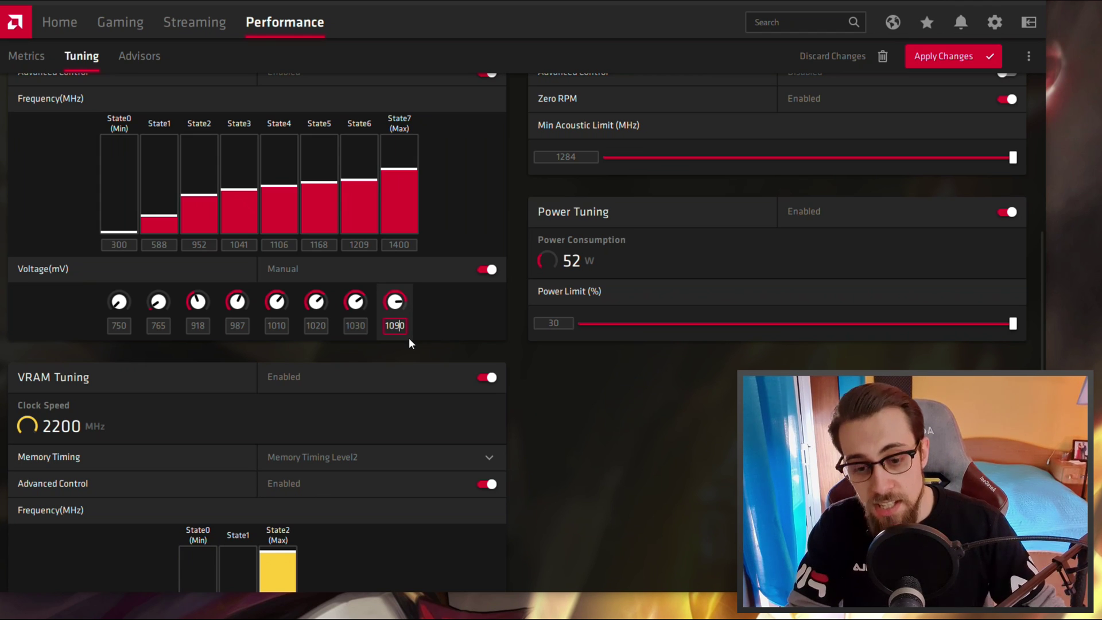
left_click(470, 299)
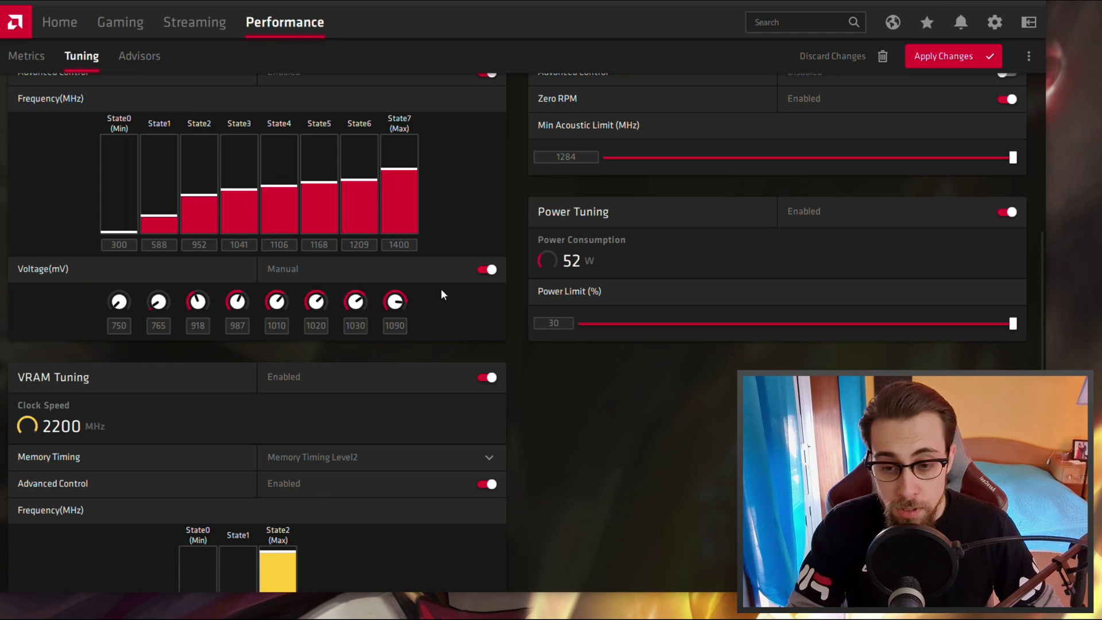
scroll(441, 294, "down", 4)
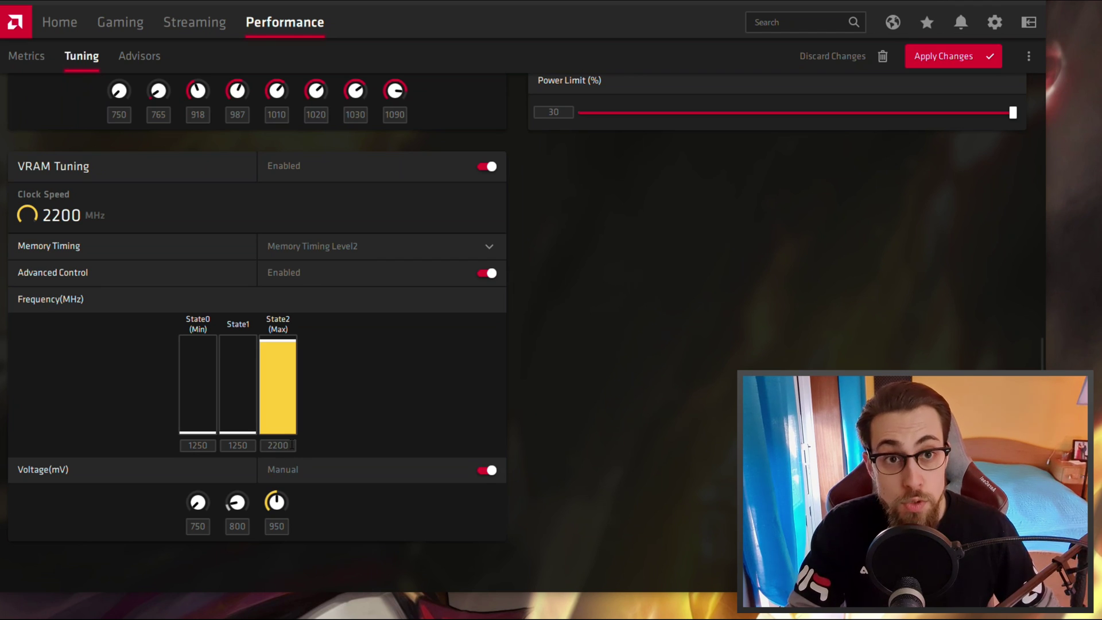
double_click(277, 445)
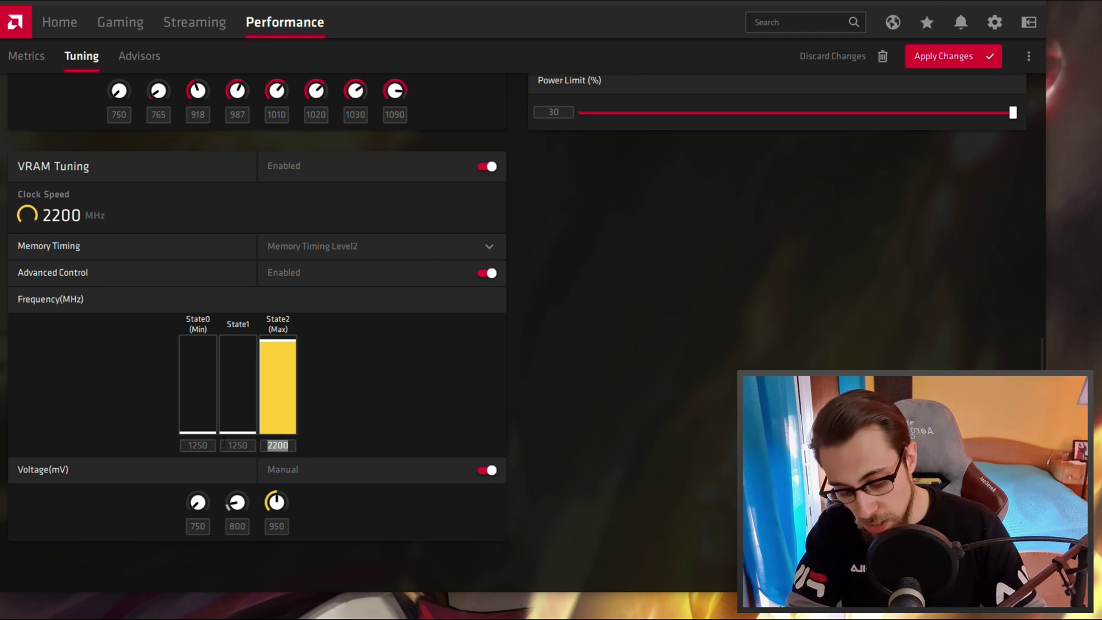
type("2000")
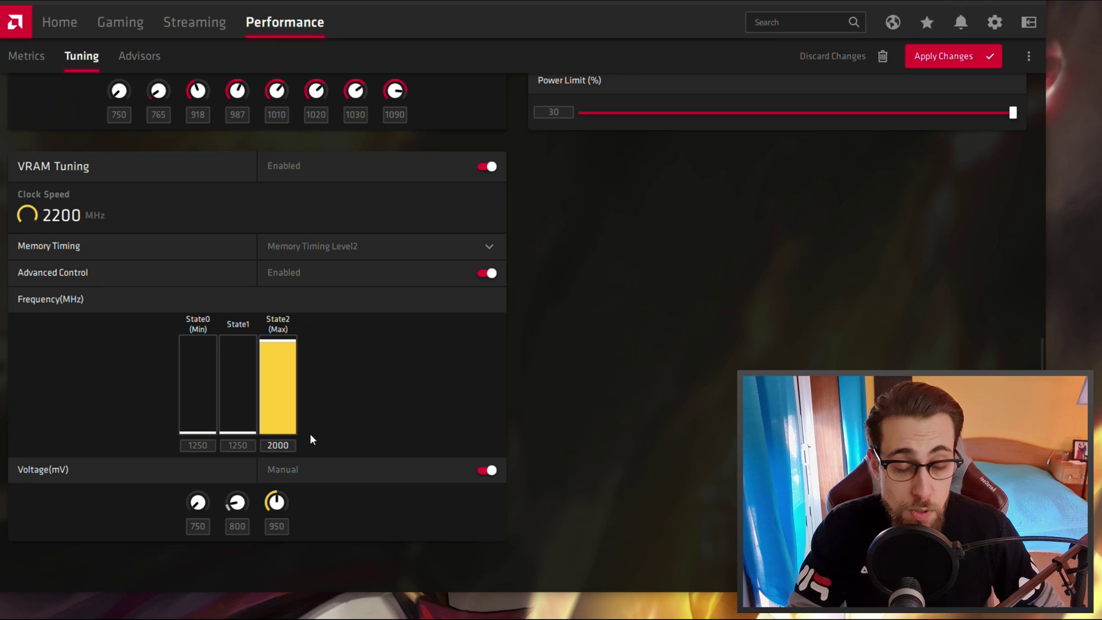
key("Return")
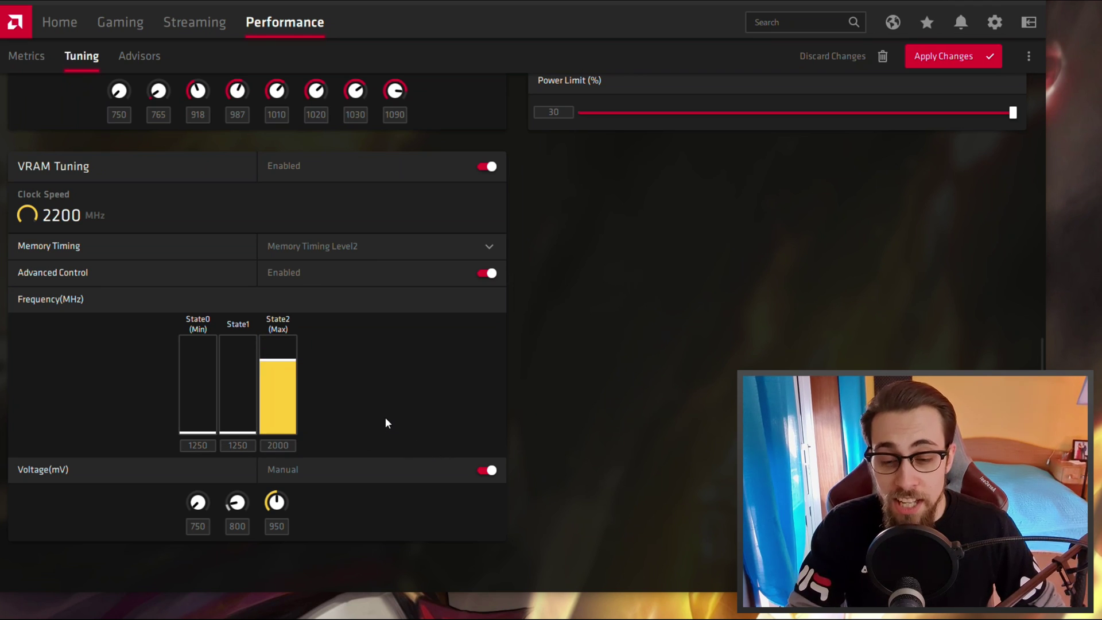
double_click(278, 445)
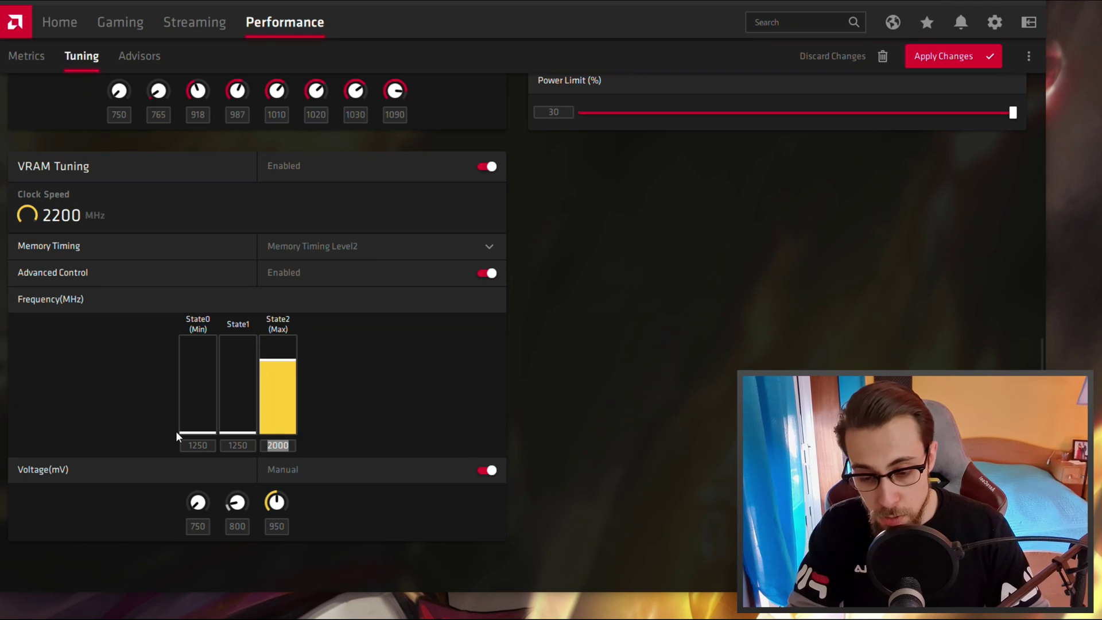
type("2100")
key("Return")
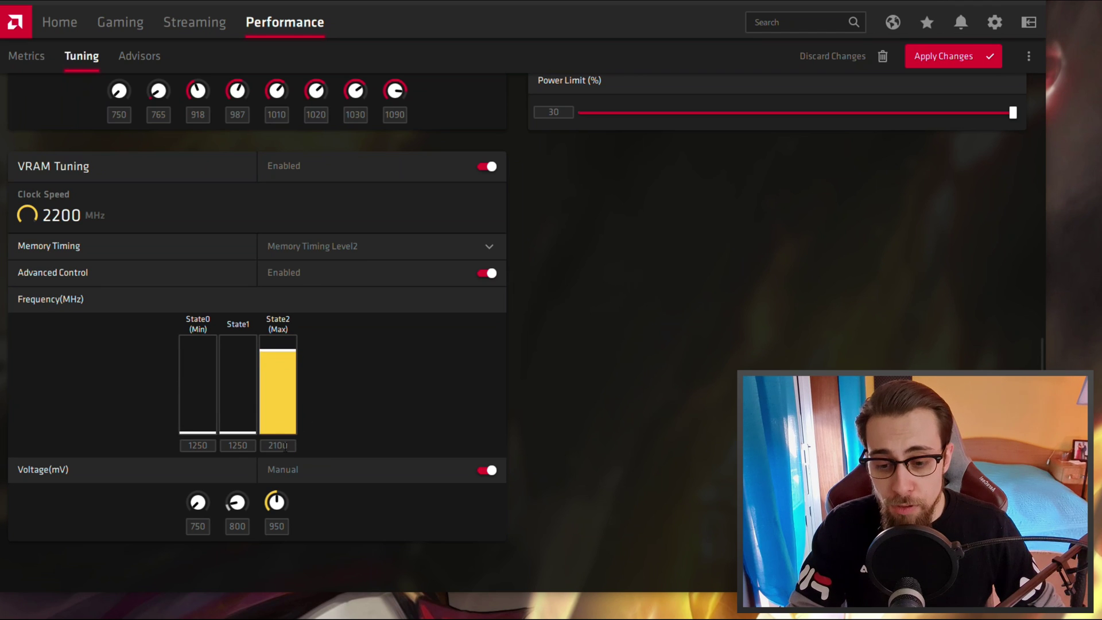
left_click_drag(289, 445, 223, 443)
type("2200")
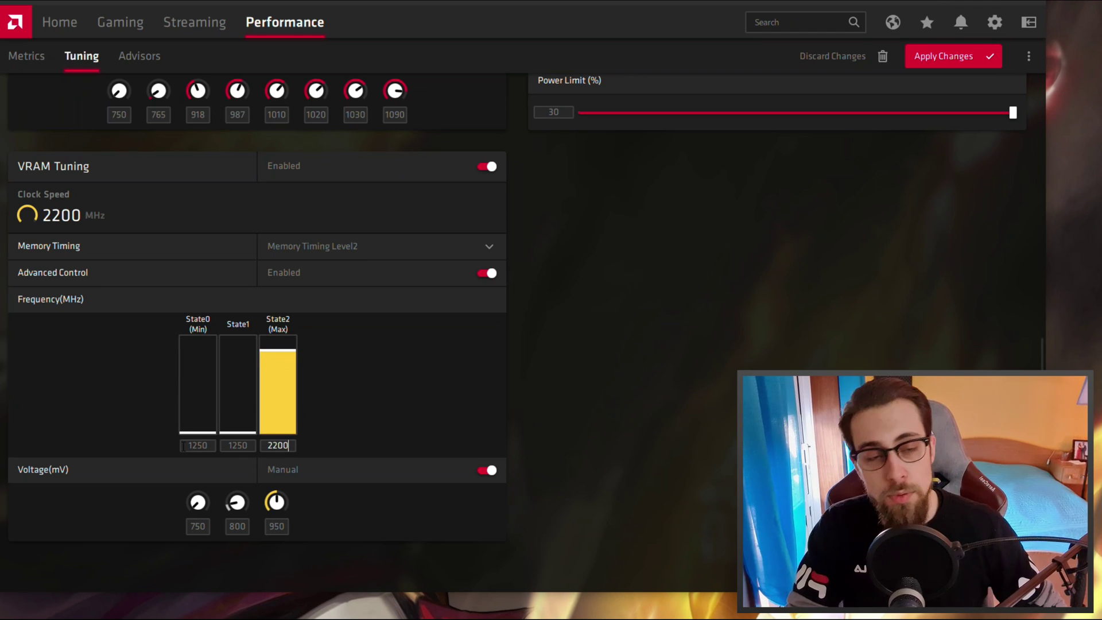
key("Return")
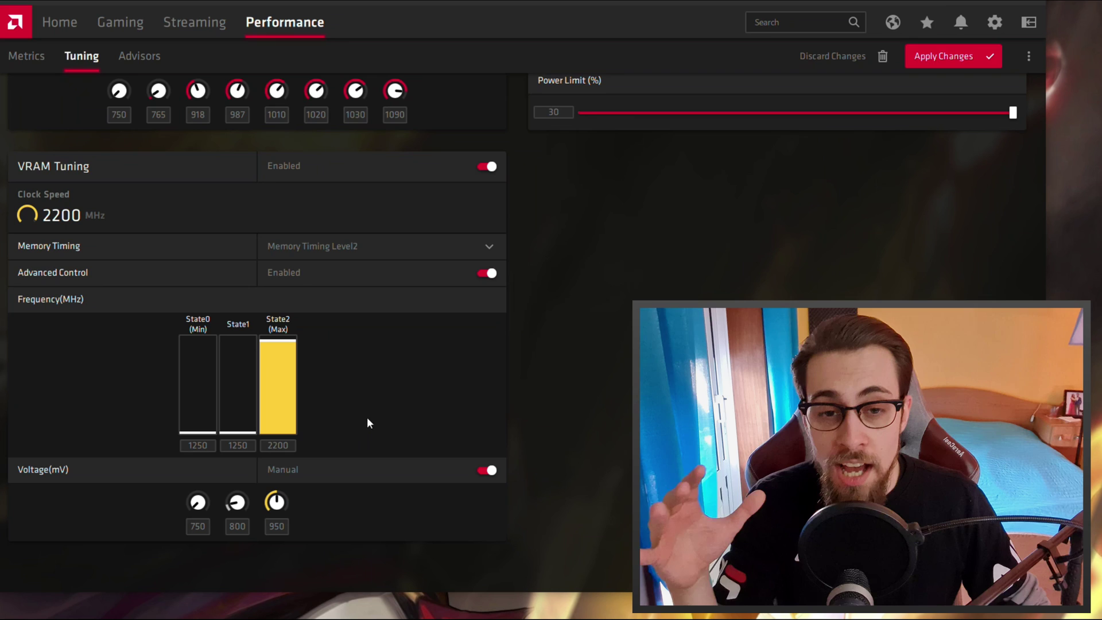
key("alt+Tab")
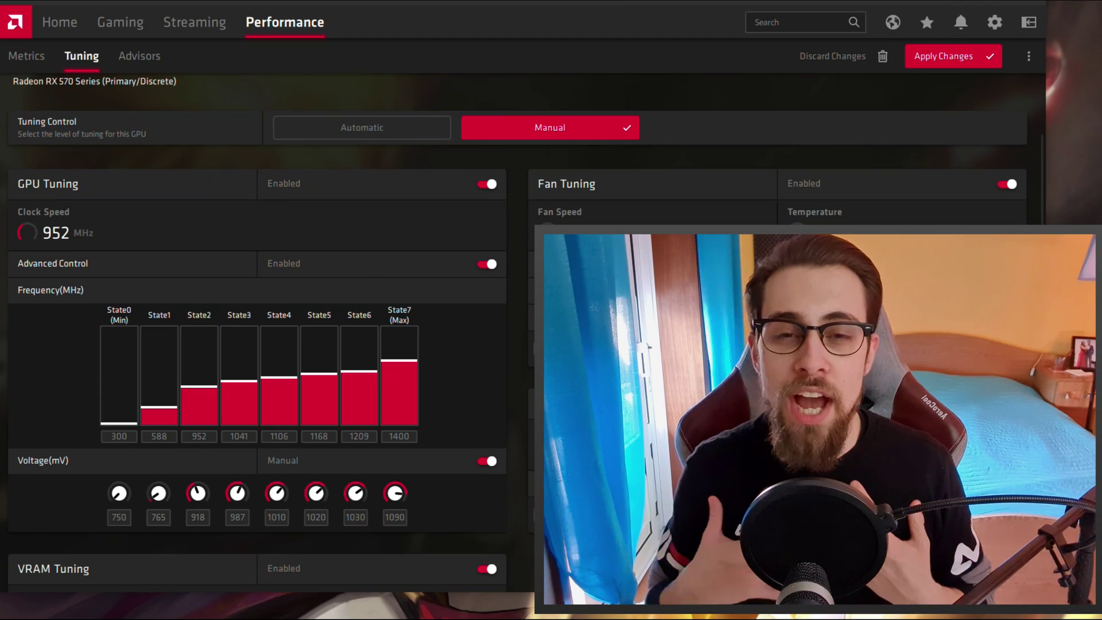
Load the RX 570_Safe_2020 tuning profile from the AMD\CN folder with Load Profile.
left_click(1032, 58)
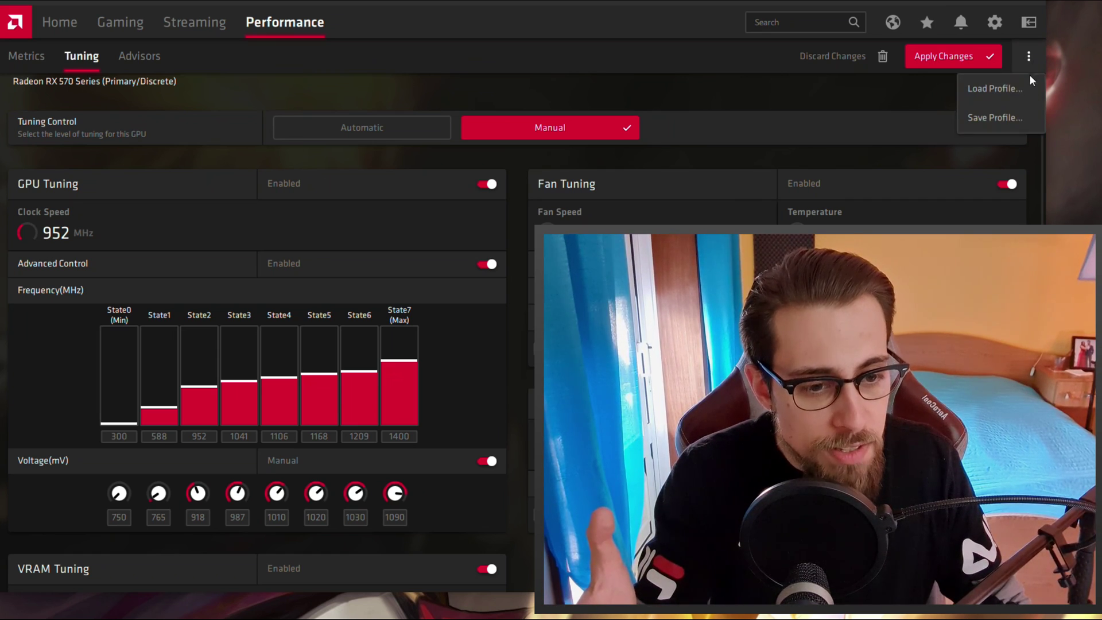
left_click(1003, 88)
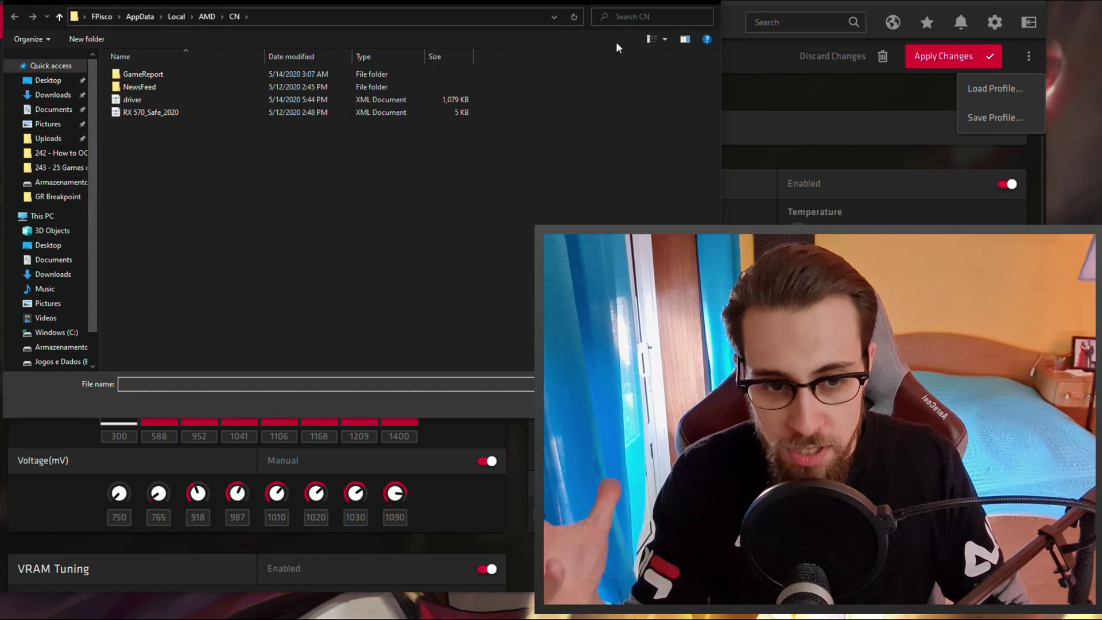
left_click(720, 6)
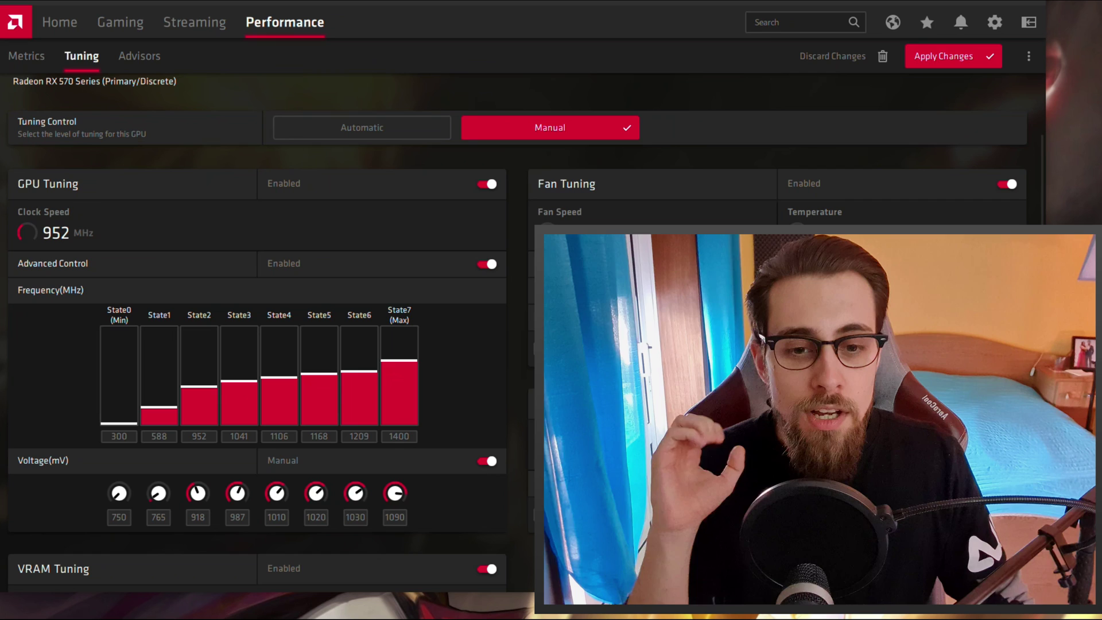
left_click(994, 95)
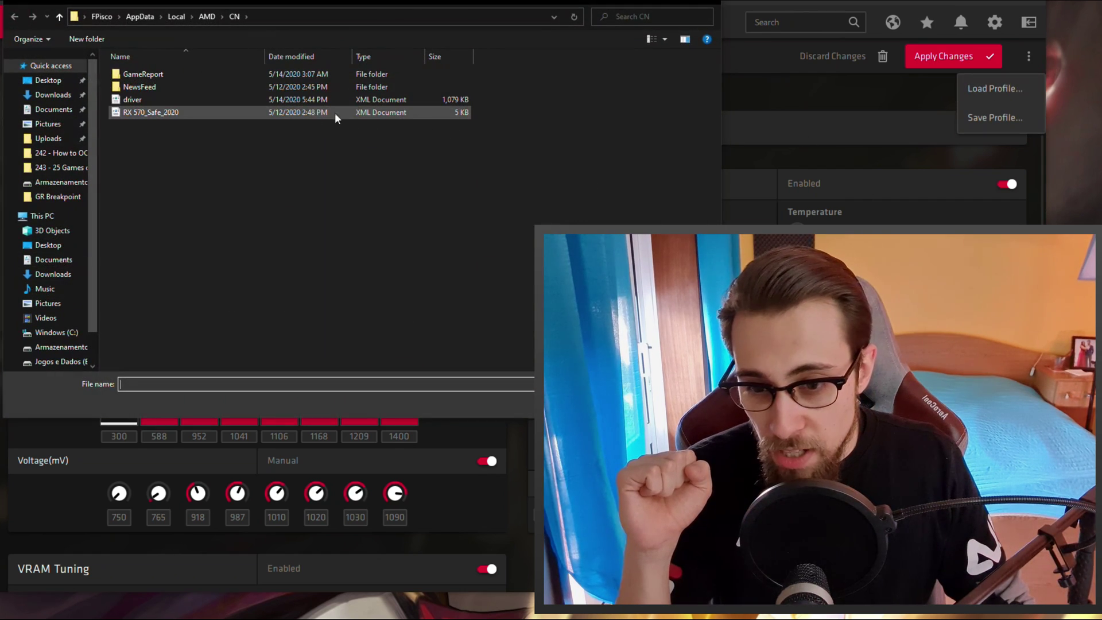
double_click(165, 113)
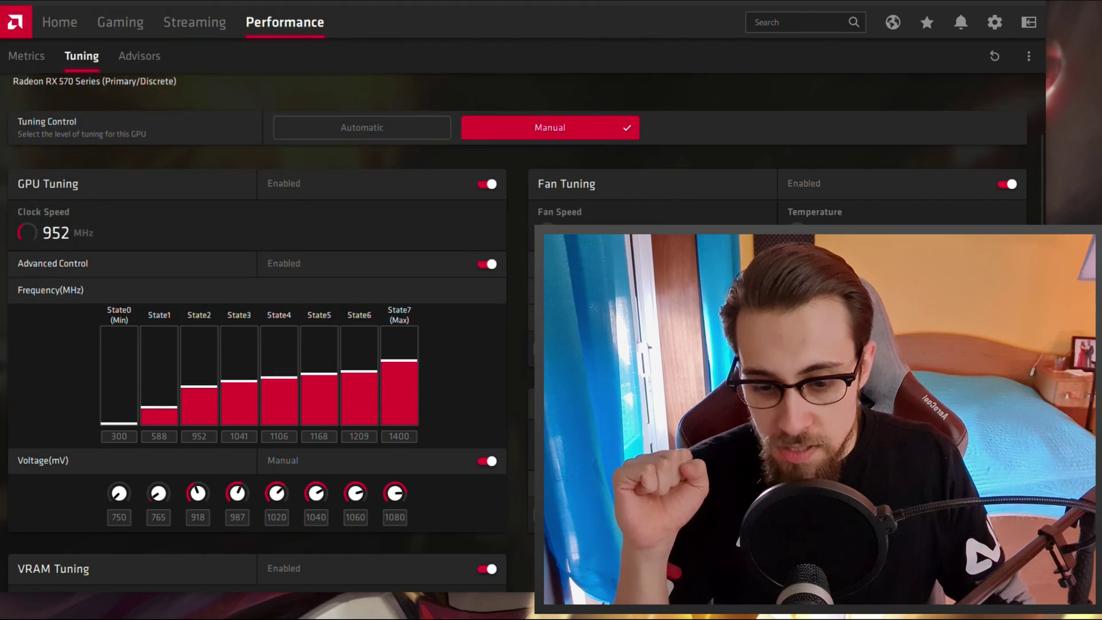
scroll(216, 319, "down", 2)
scroll(483, 443, "down", 5)
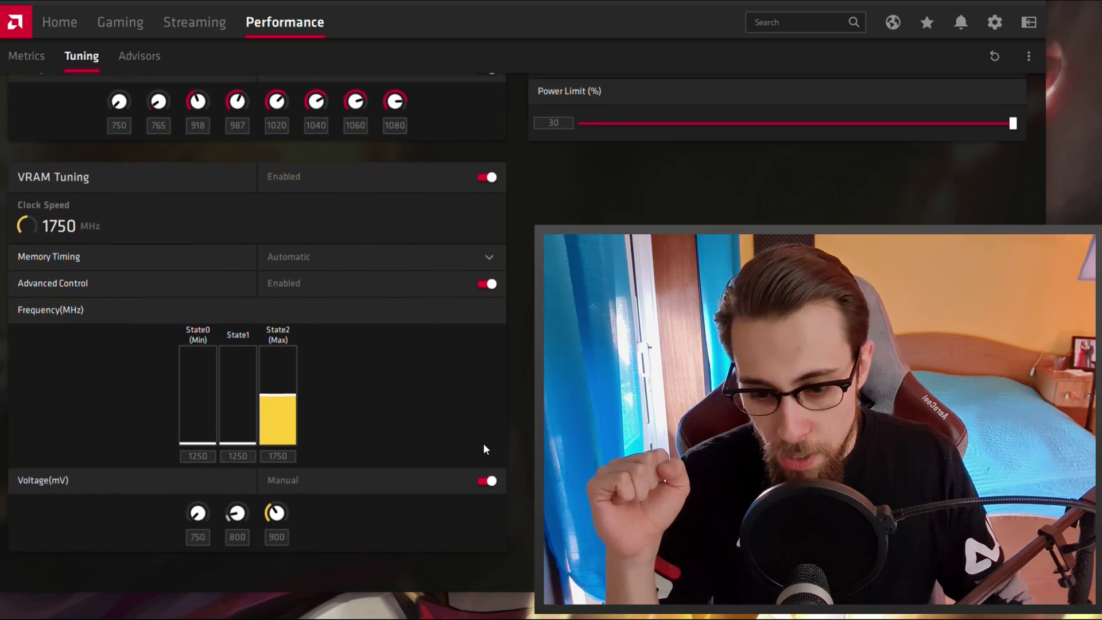